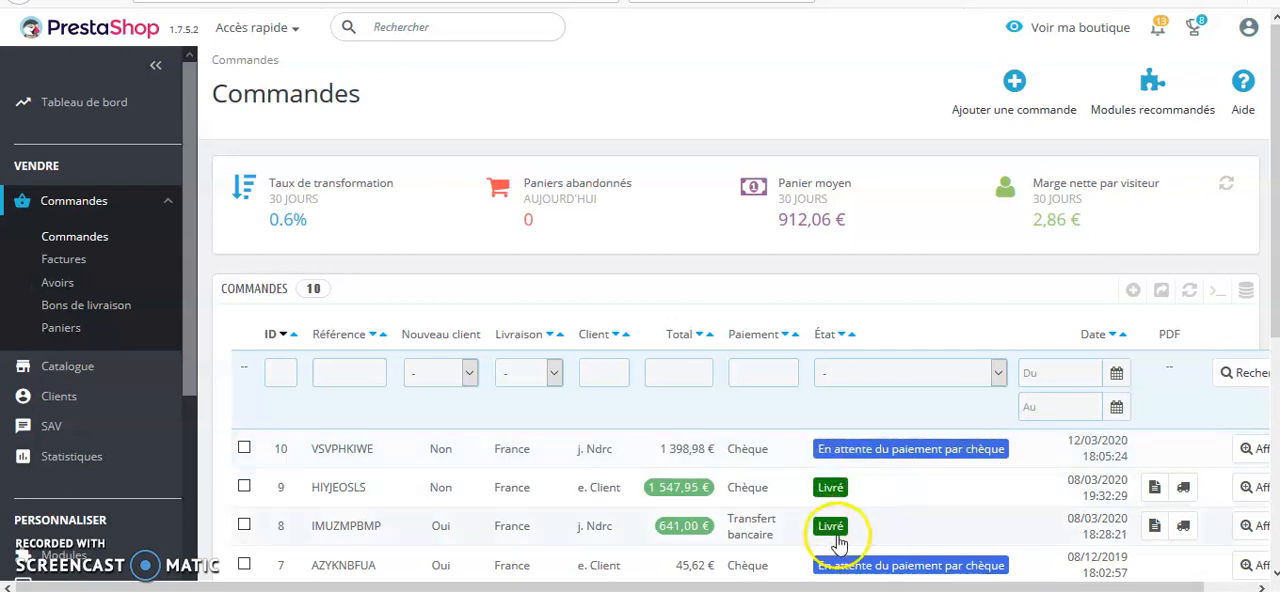
Open the list of order statuses (États de commandes) in the shop's order settings
scroll(848, 538, "down", 1)
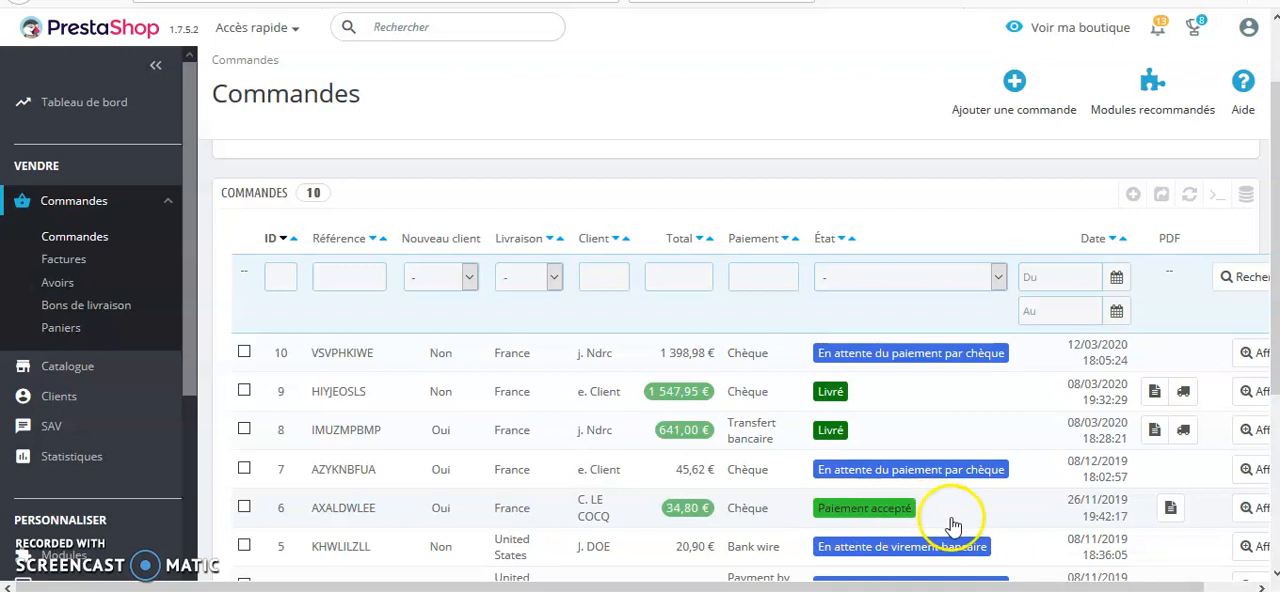
scroll(952, 527, "down", 2)
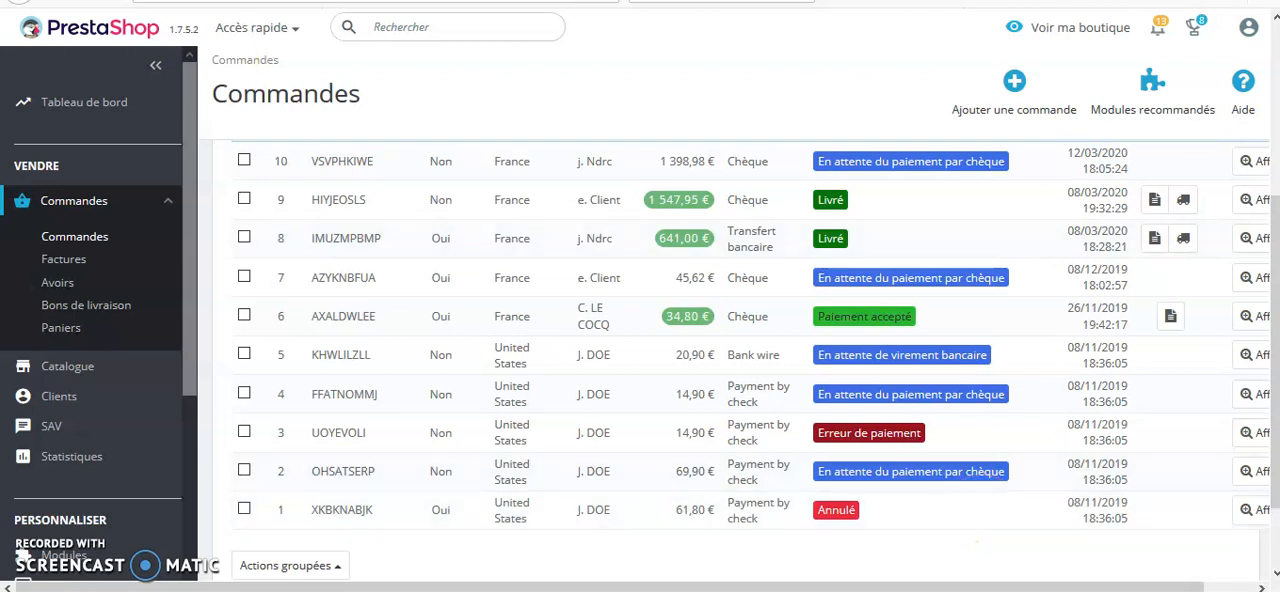
left_click_drag(184, 137, 164, 421)
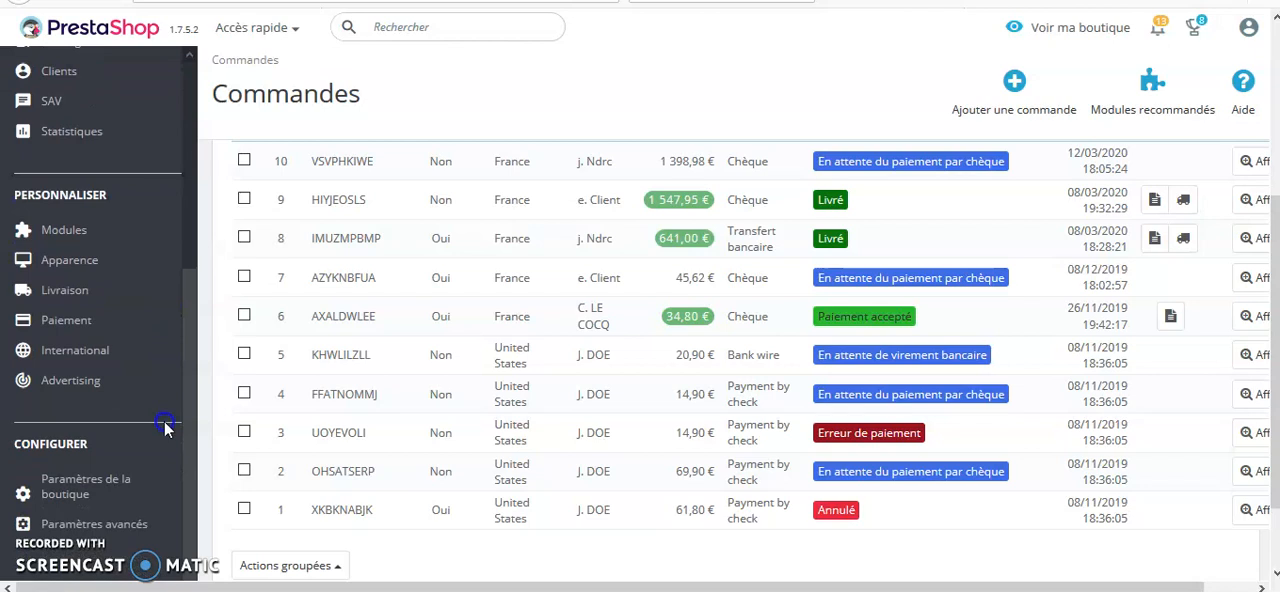
left_click(100, 490)
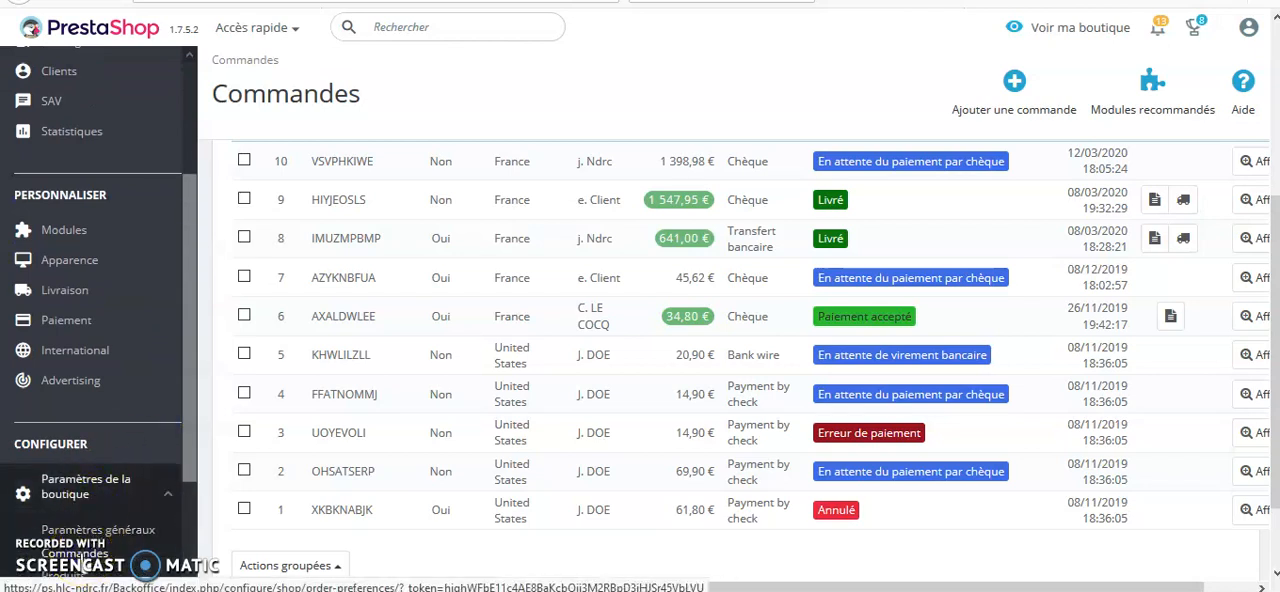
left_click(73, 553)
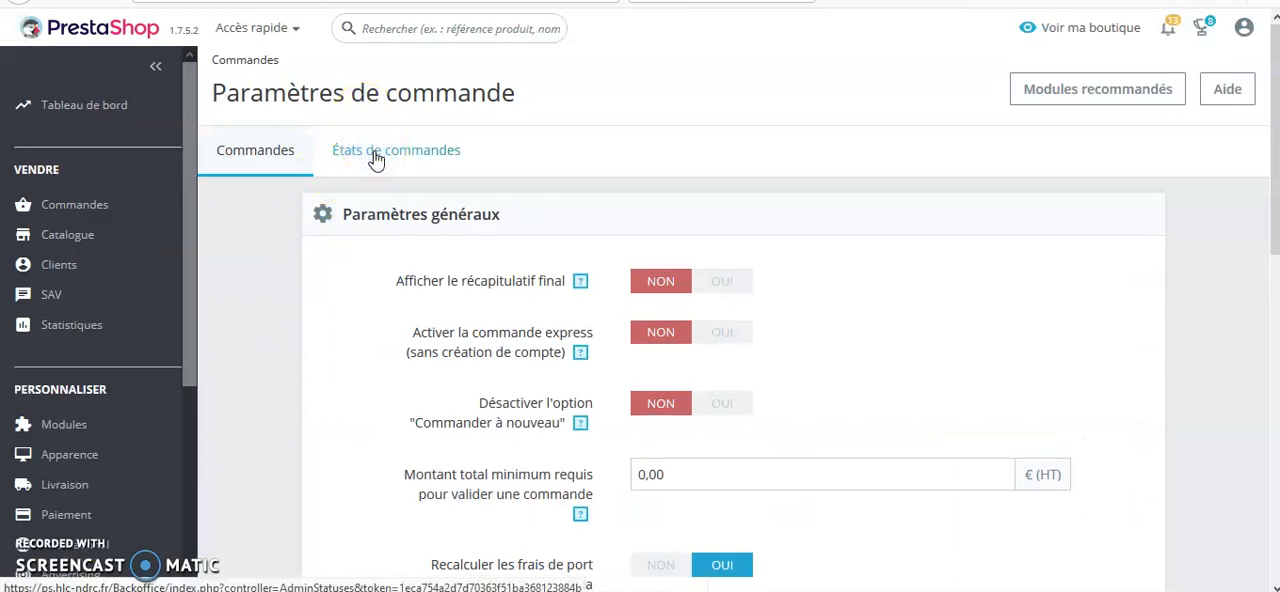
left_click(375, 160)
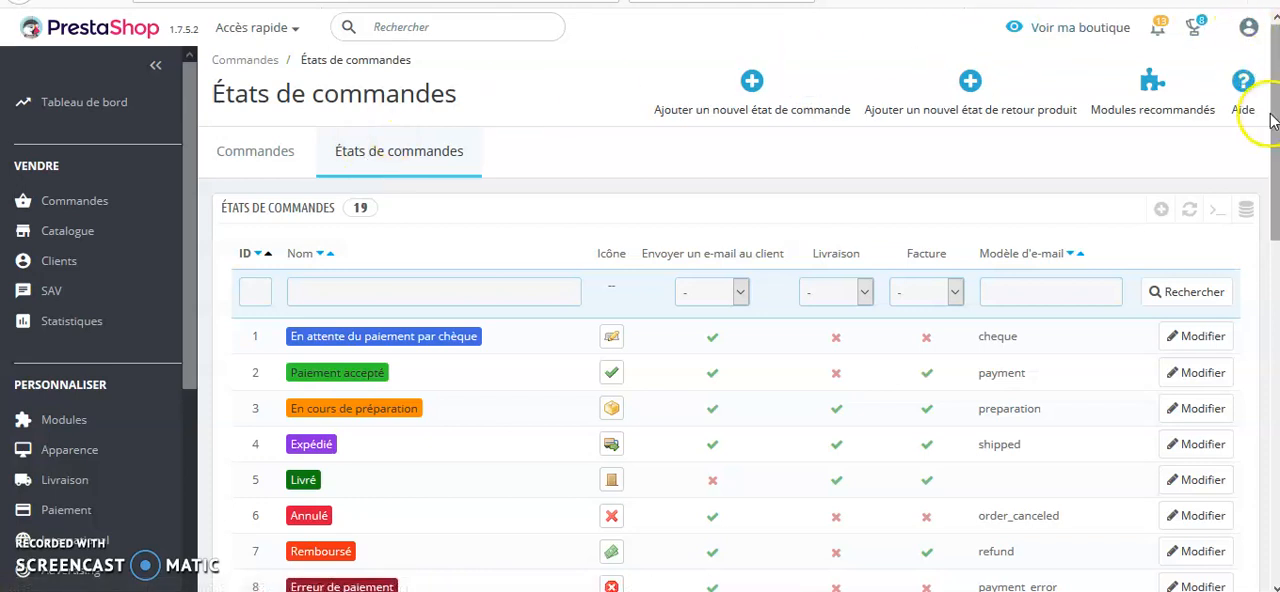
scroll(1274, 117, "down", 1)
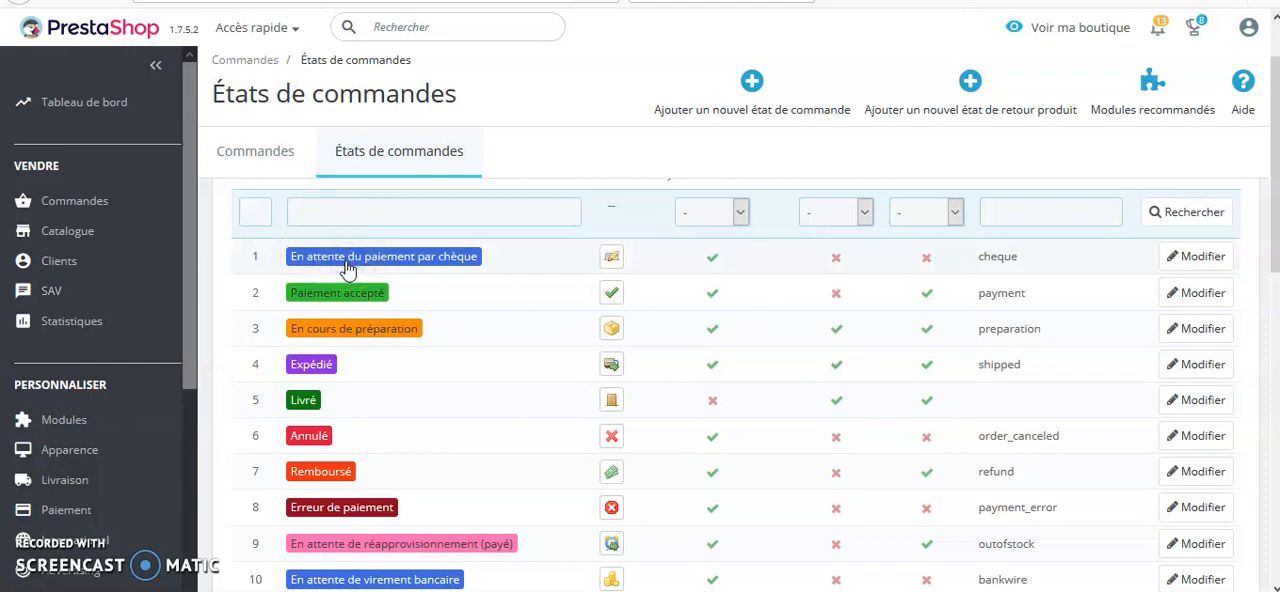
Open the "En attente du paiement par chèque" status and examine its colour, e-mail and PDF options
left_click(647, 270)
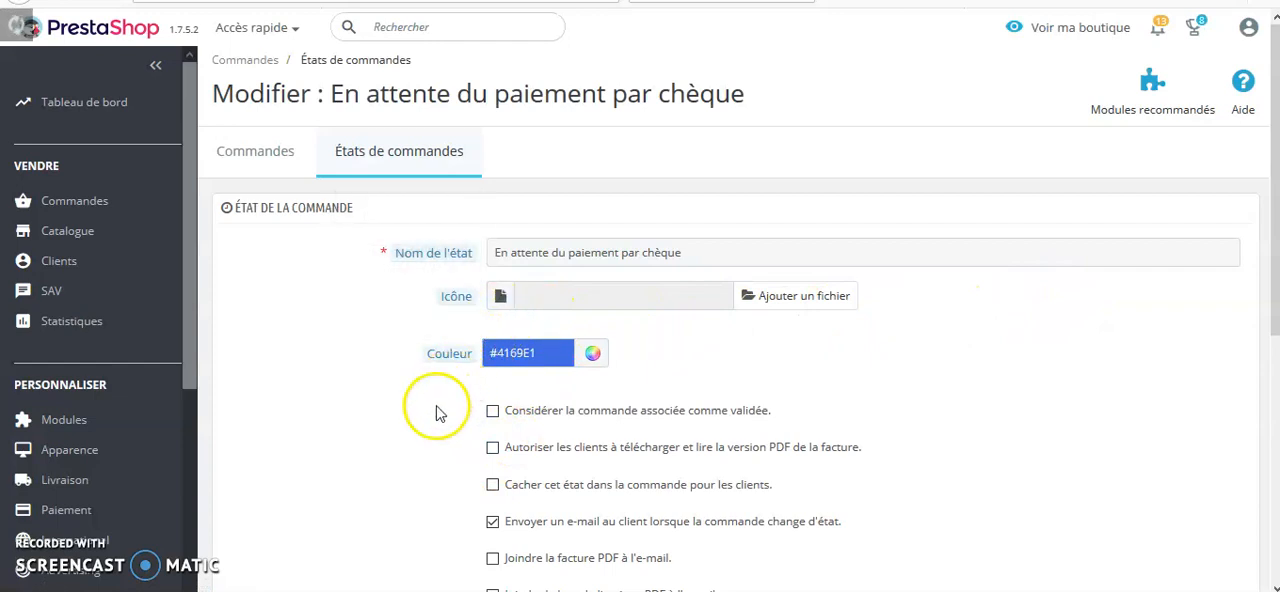
scroll(905, 429, "down", 1)
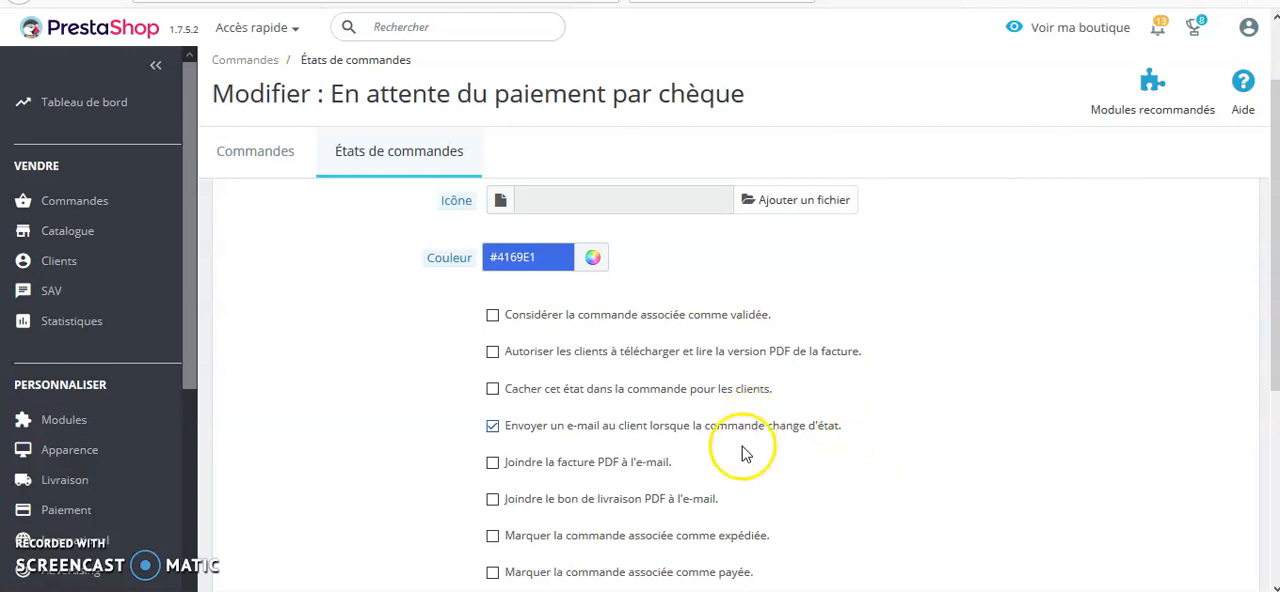
scroll(735, 457, "down", 2)
scroll(735, 457, "up", 3)
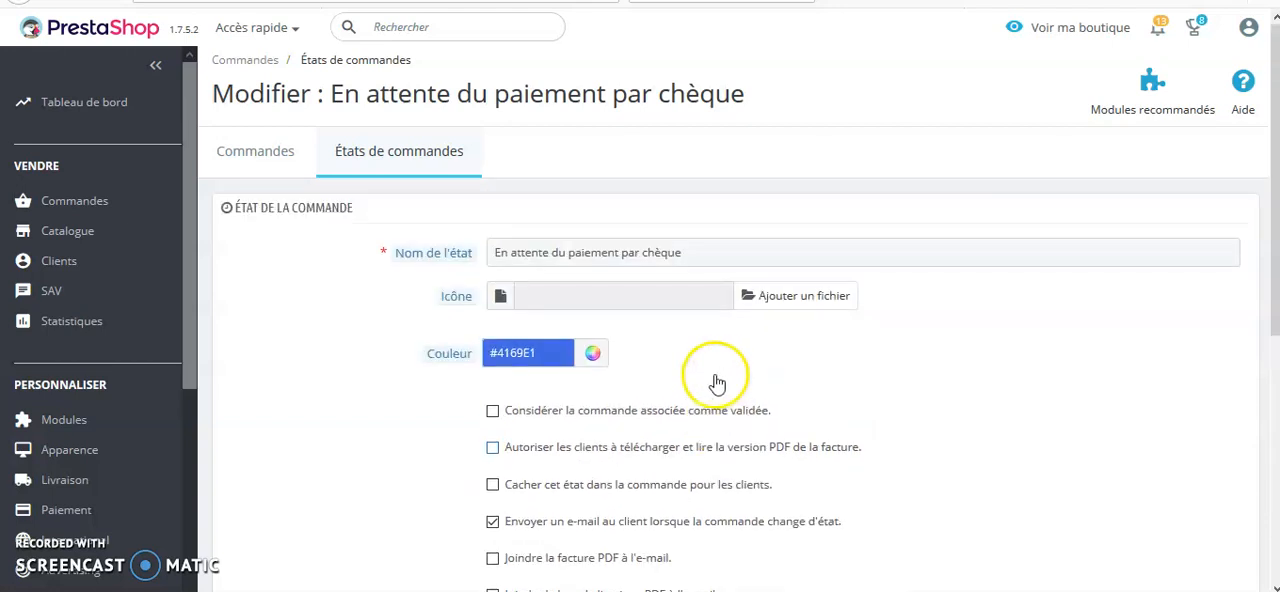
Return to the order statuses and examine the invoice, e-mail and payment options of "Paiement accepté"
left_click(388, 163)
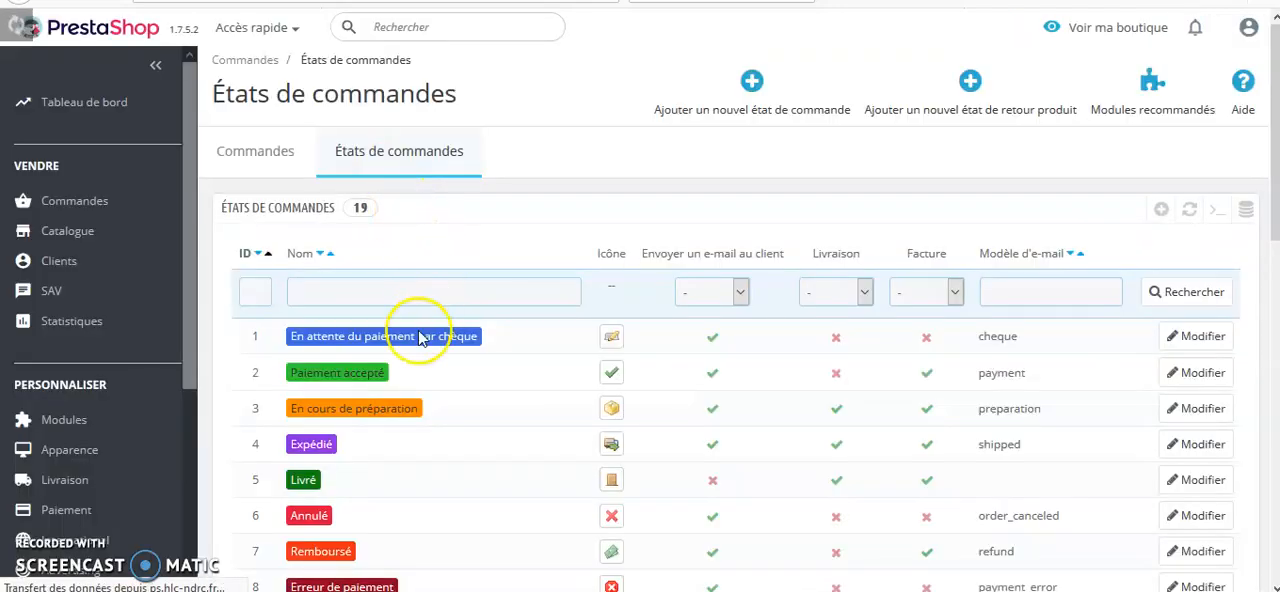
left_click(345, 373)
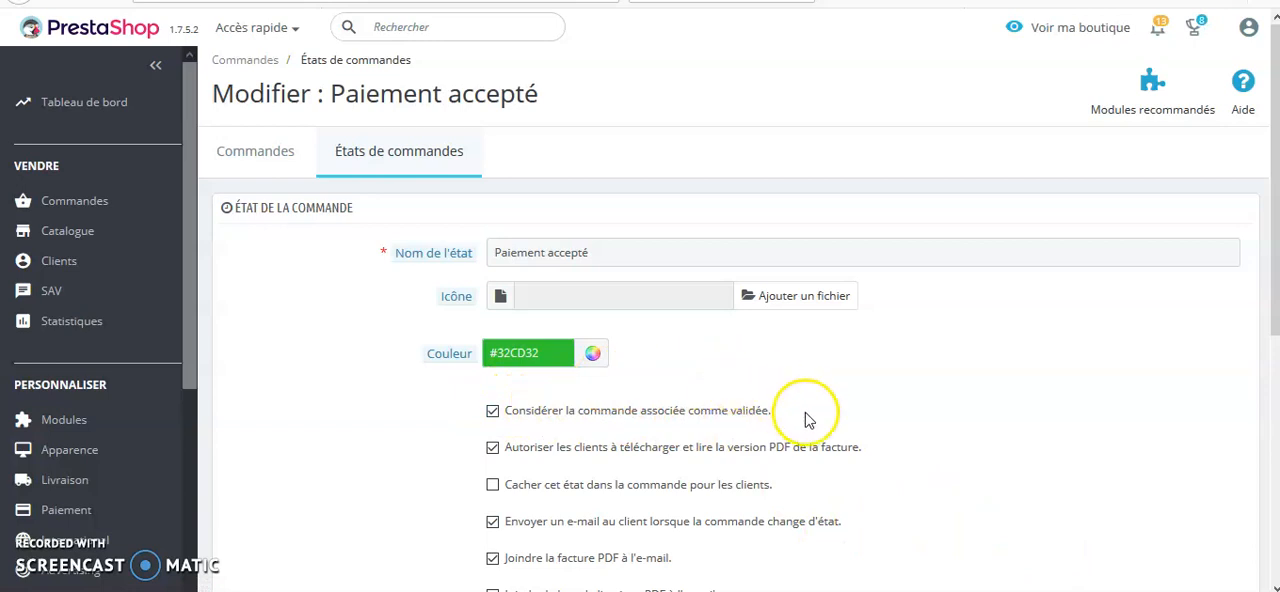
left_click(493, 447)
scroll(586, 386, "down", 2)
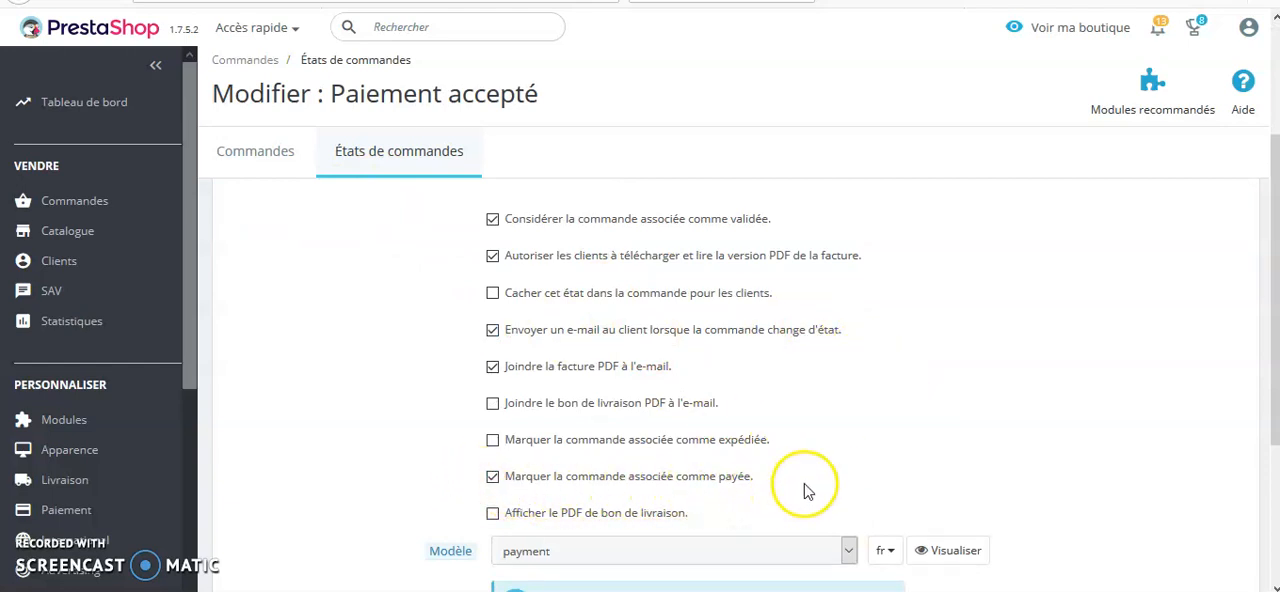
scroll(673, 418, "up", 2)
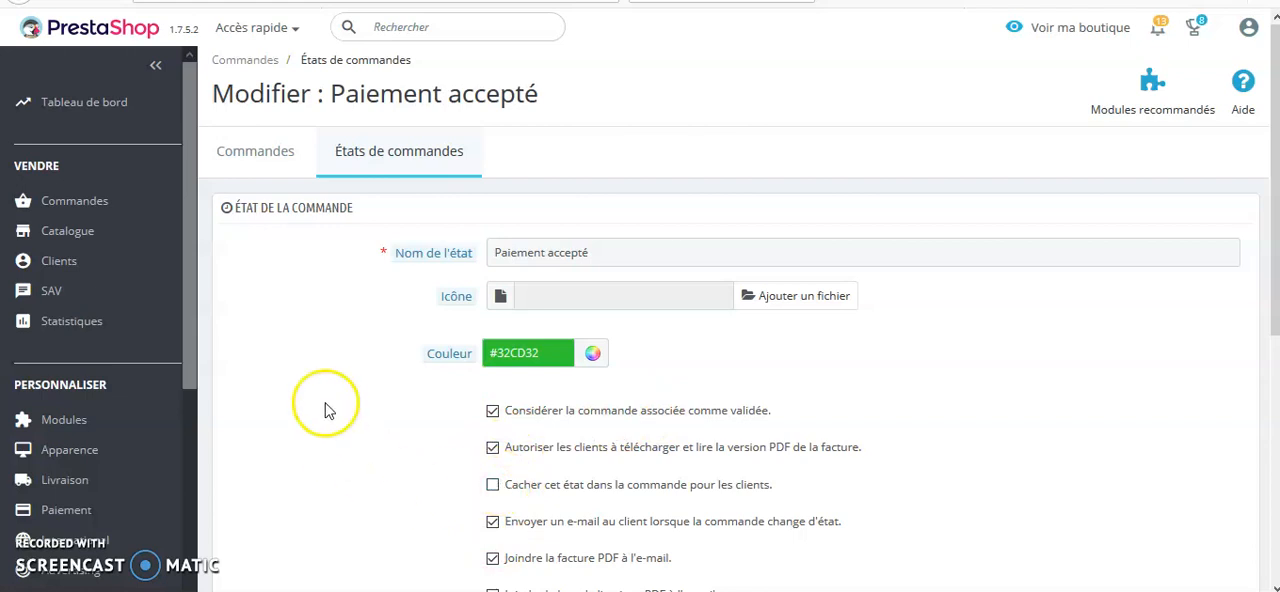
Go to the orders list and open the details of the 12/03/2020 order awaiting cheque payment
left_click(67, 237)
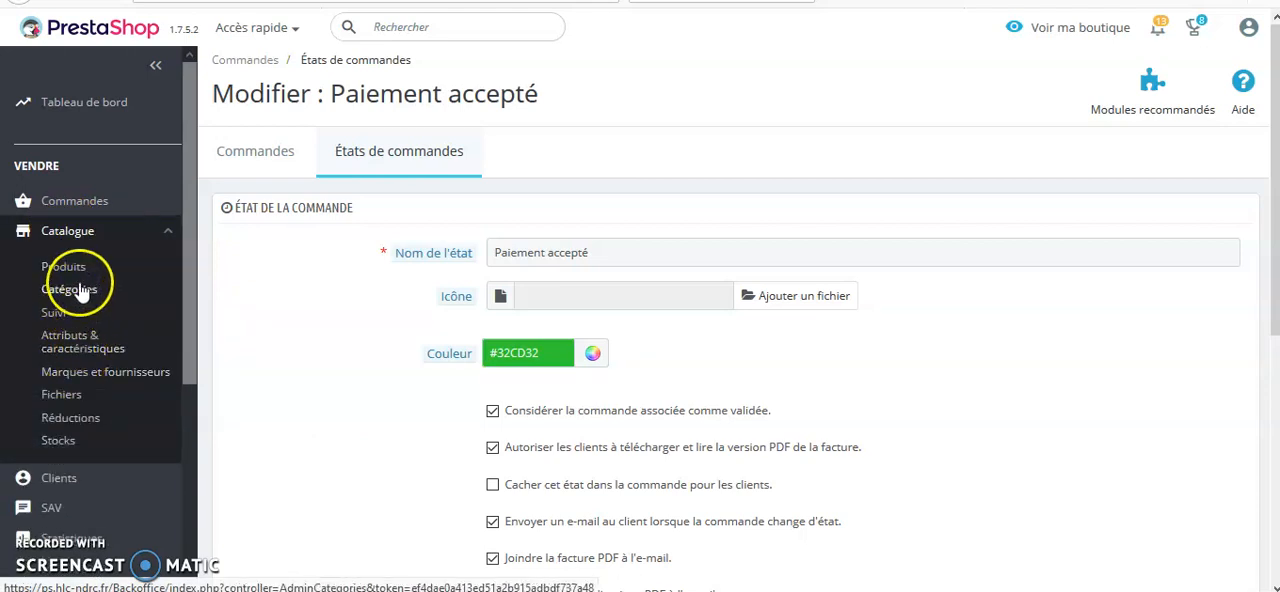
mouse_move(75, 201)
left_click(104, 247)
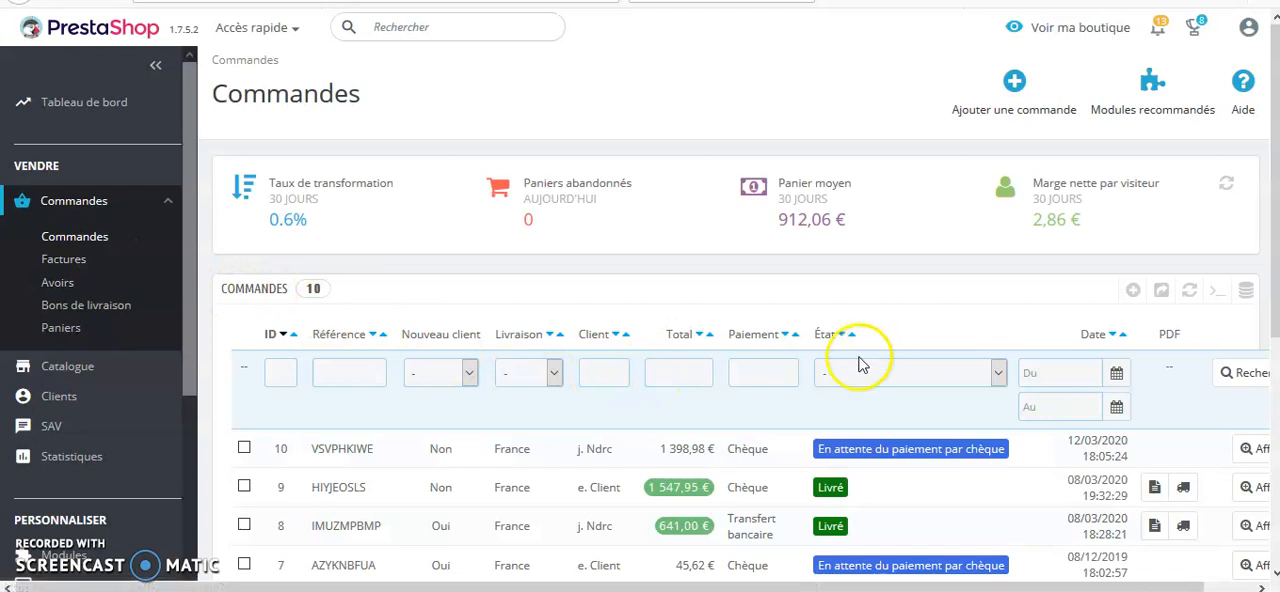
left_click(1252, 450)
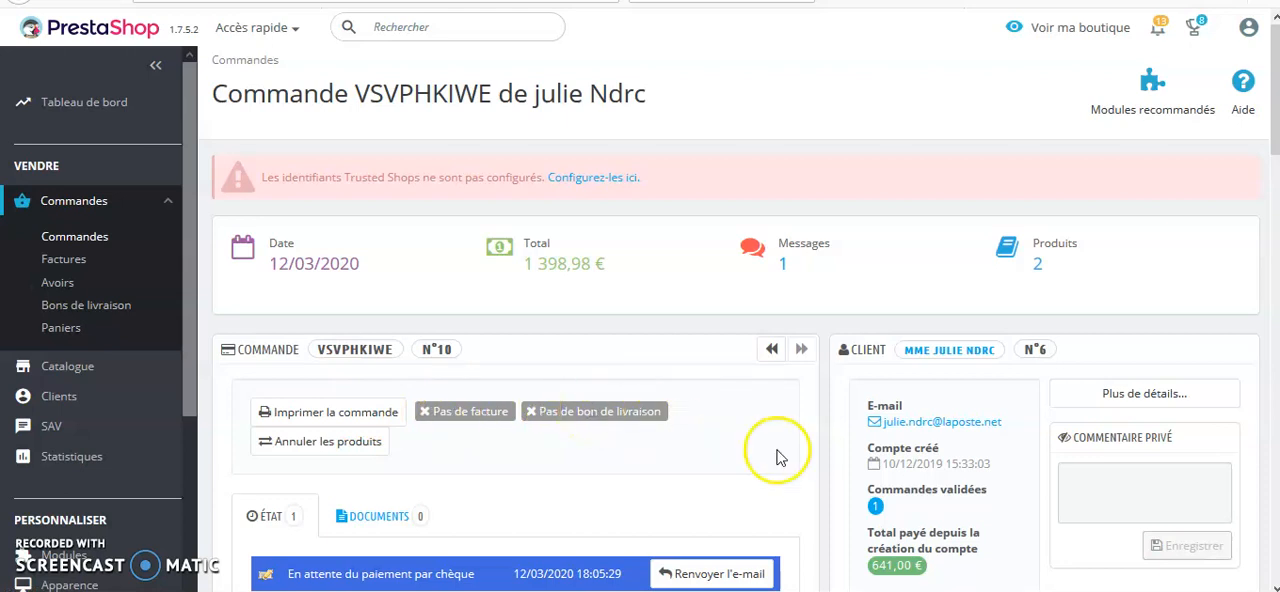
Examine the order's available statuses, delivery, payment and customer message sections, and its list of products
scroll(910, 405, "down", 1)
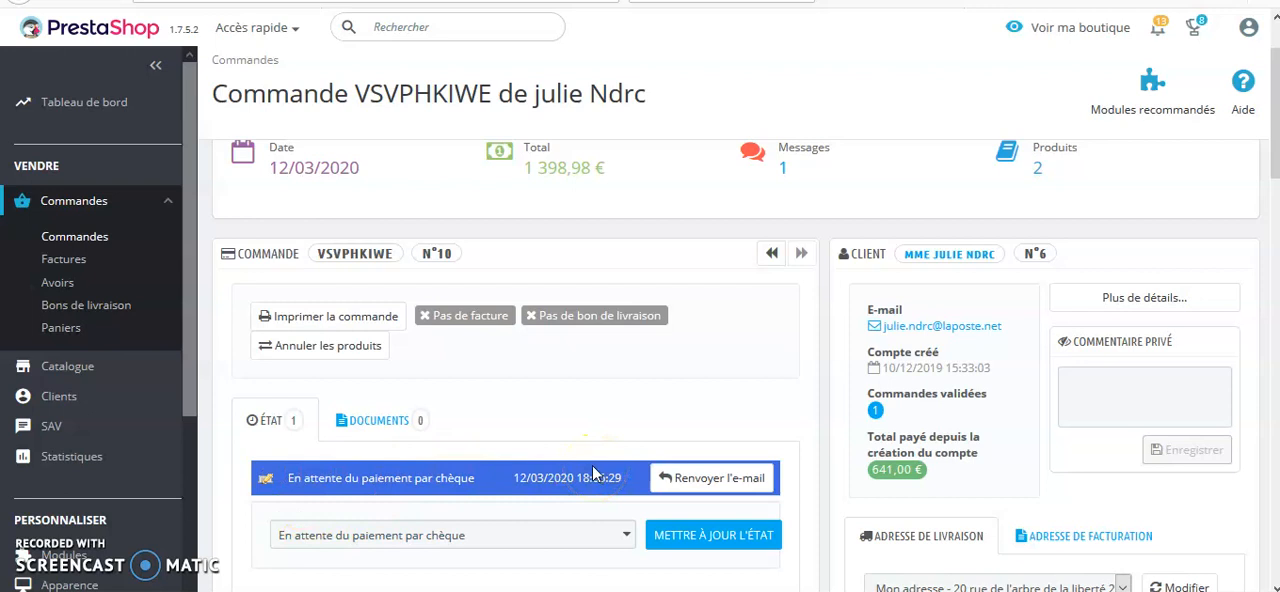
left_click(624, 545)
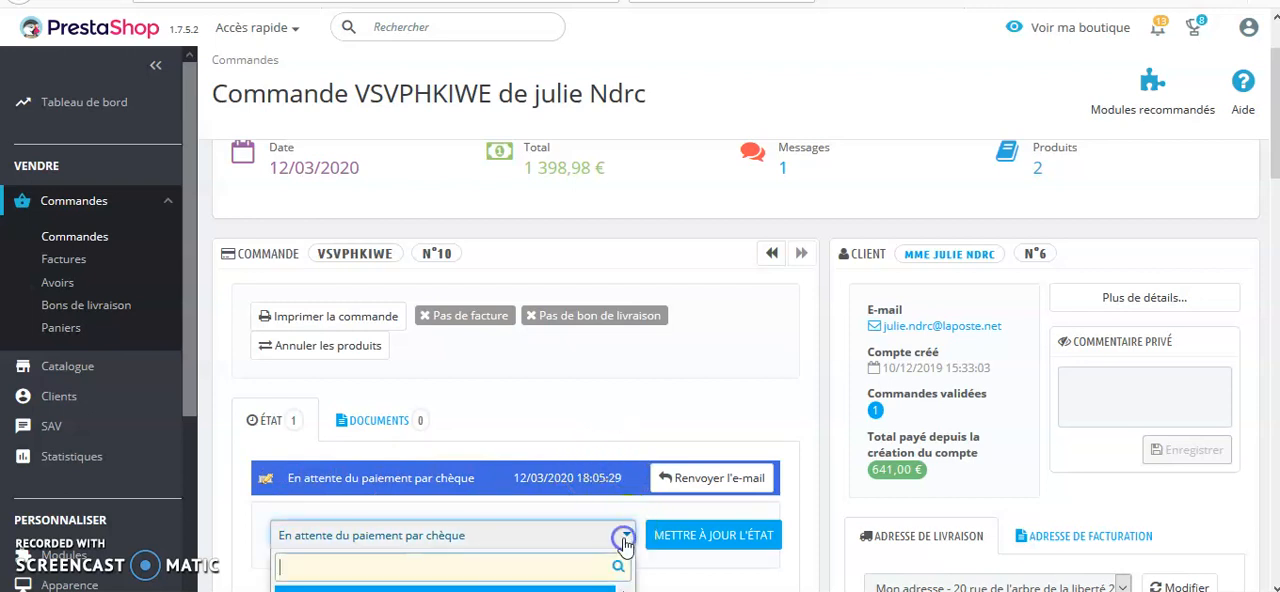
scroll(690, 360, "down", 1)
scroll(700, 328, "down", 1)
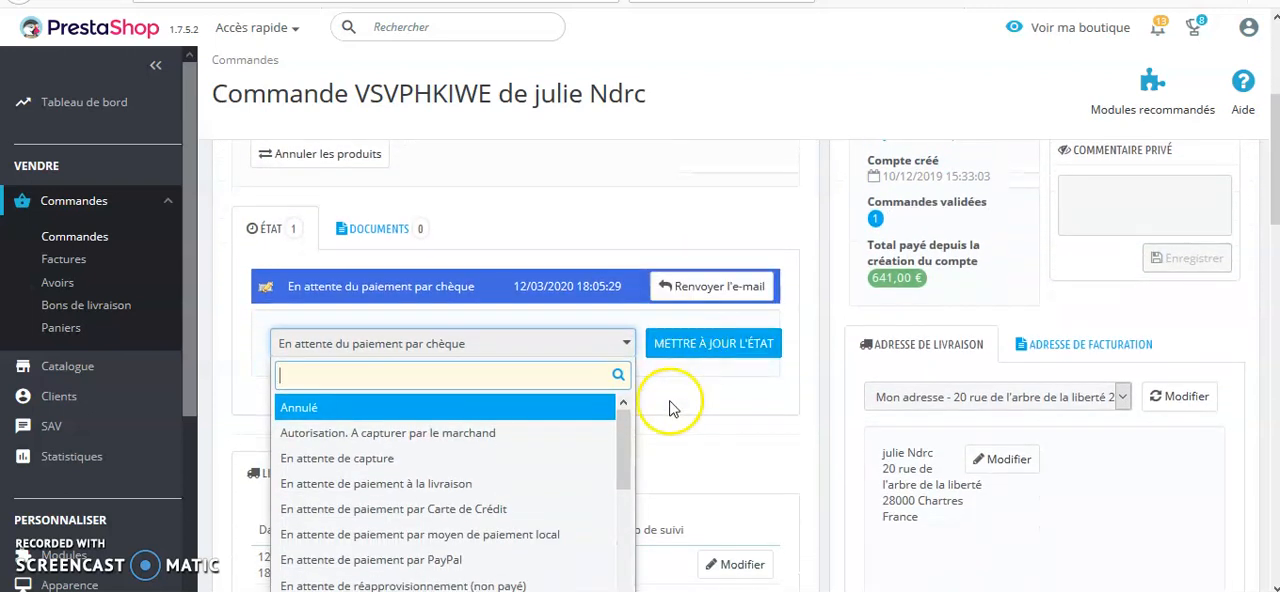
left_click(627, 345)
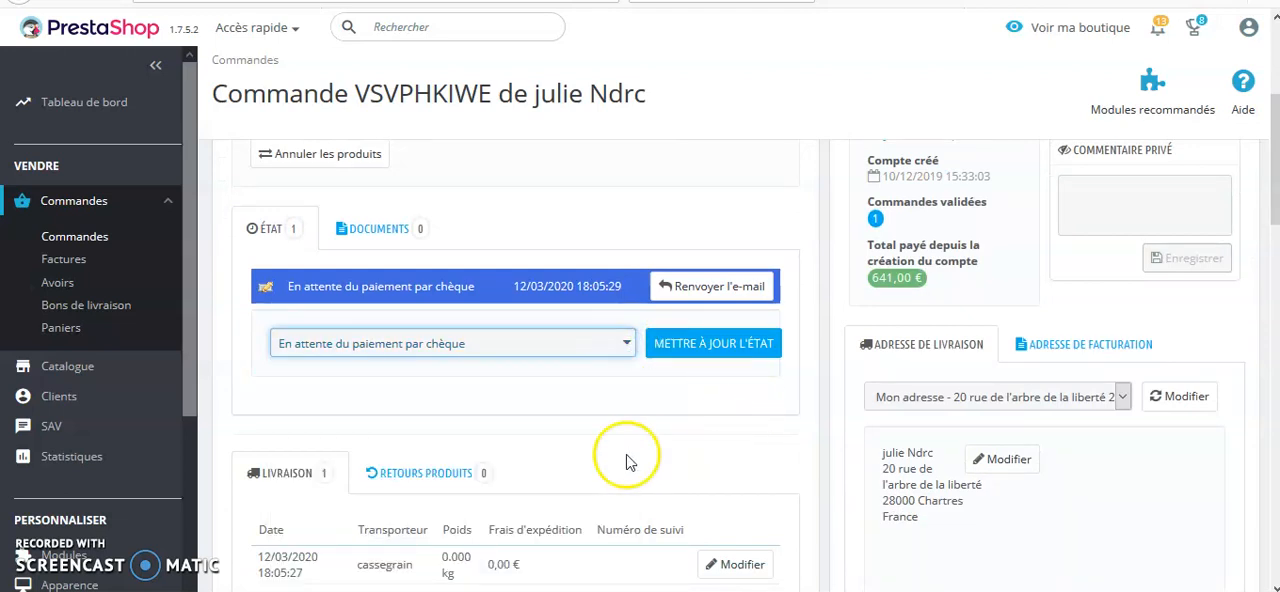
scroll(329, 466, "down", 2)
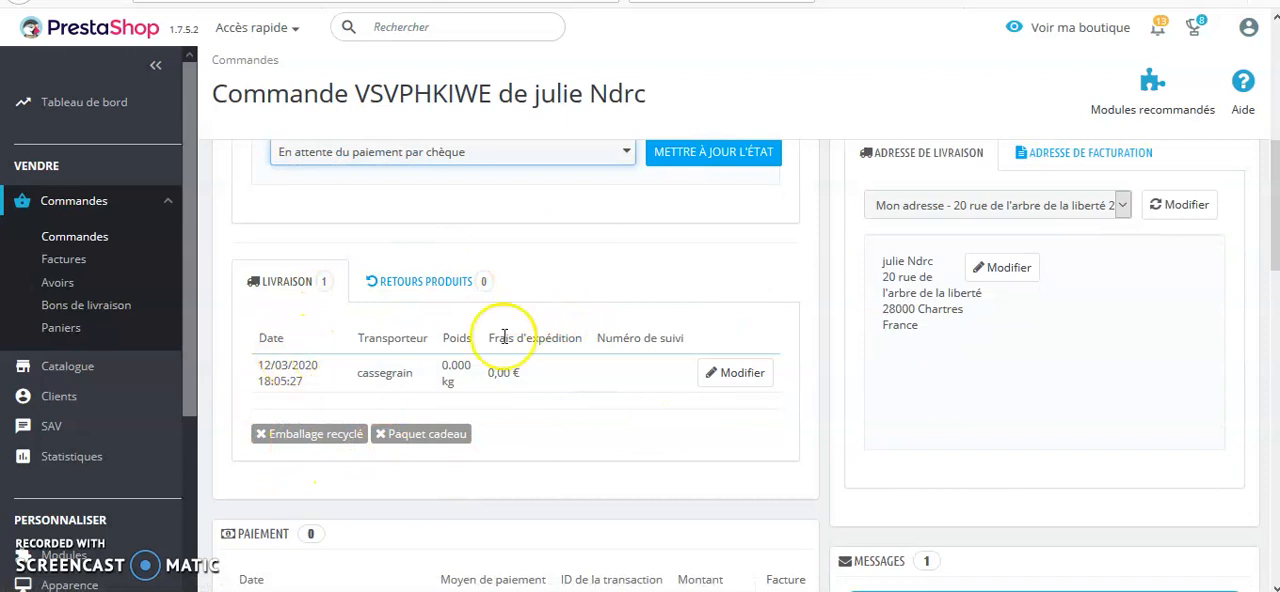
scroll(955, 378, "down", 3)
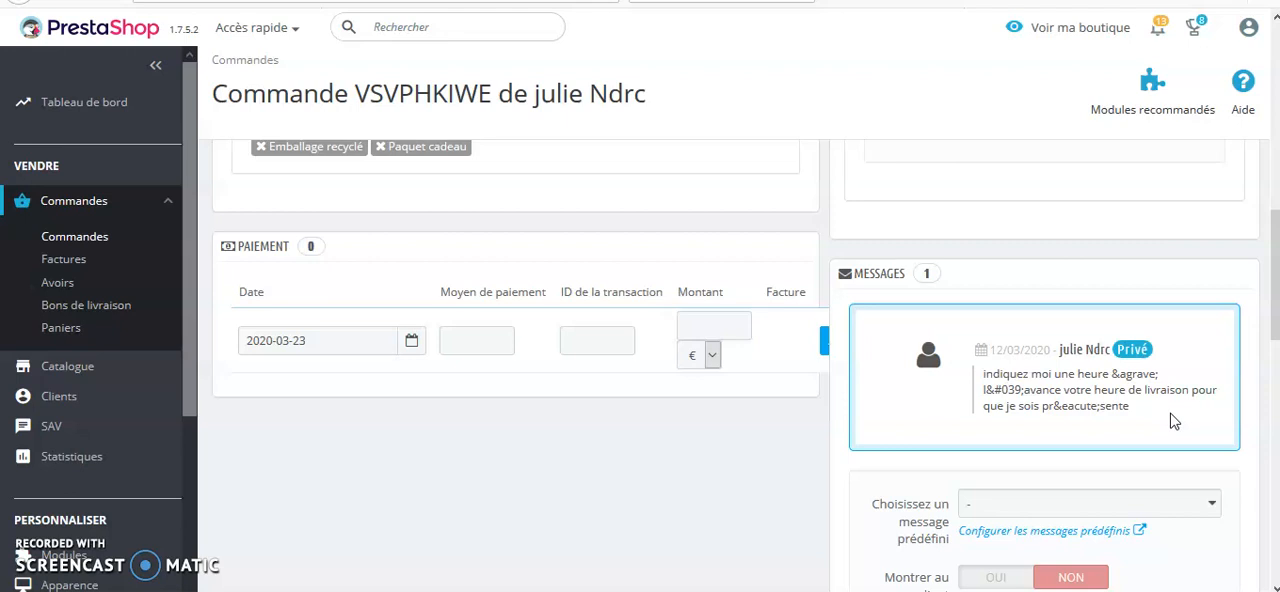
scroll(905, 460, "down", 1)
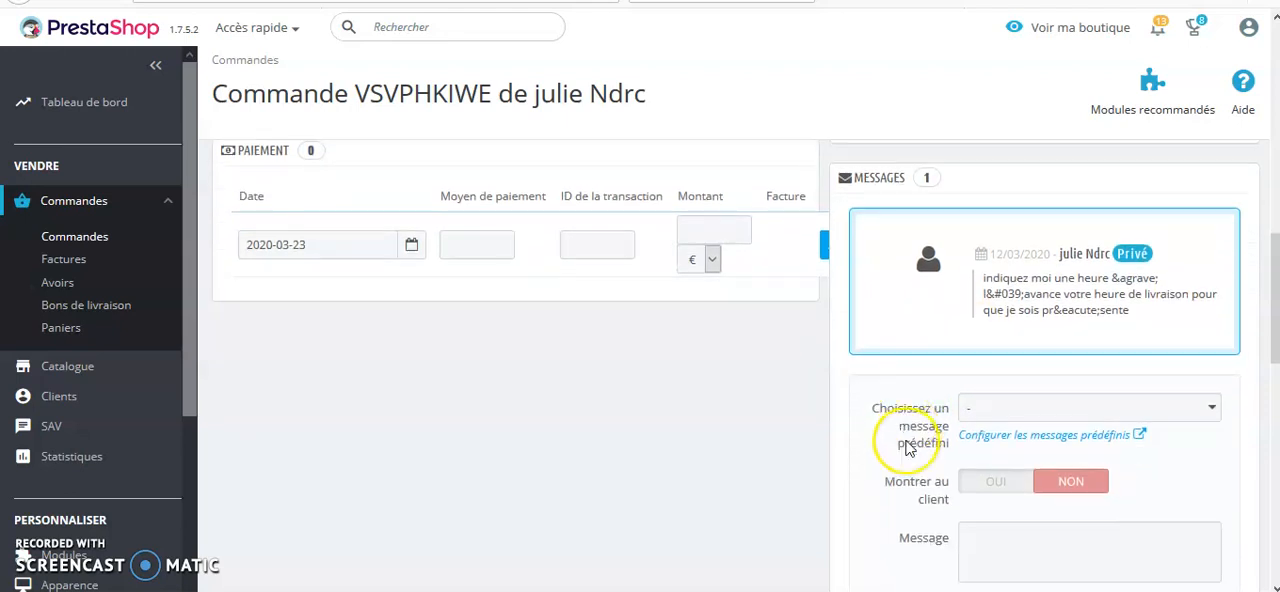
scroll(814, 380, "down", 4)
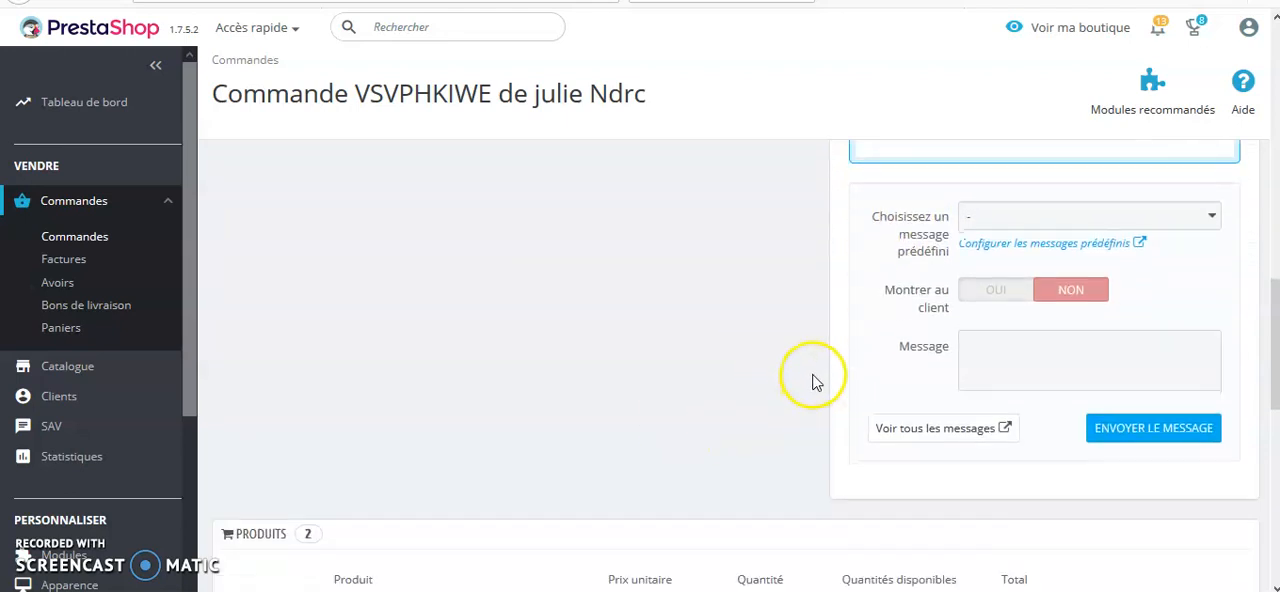
scroll(652, 386, "down", 1)
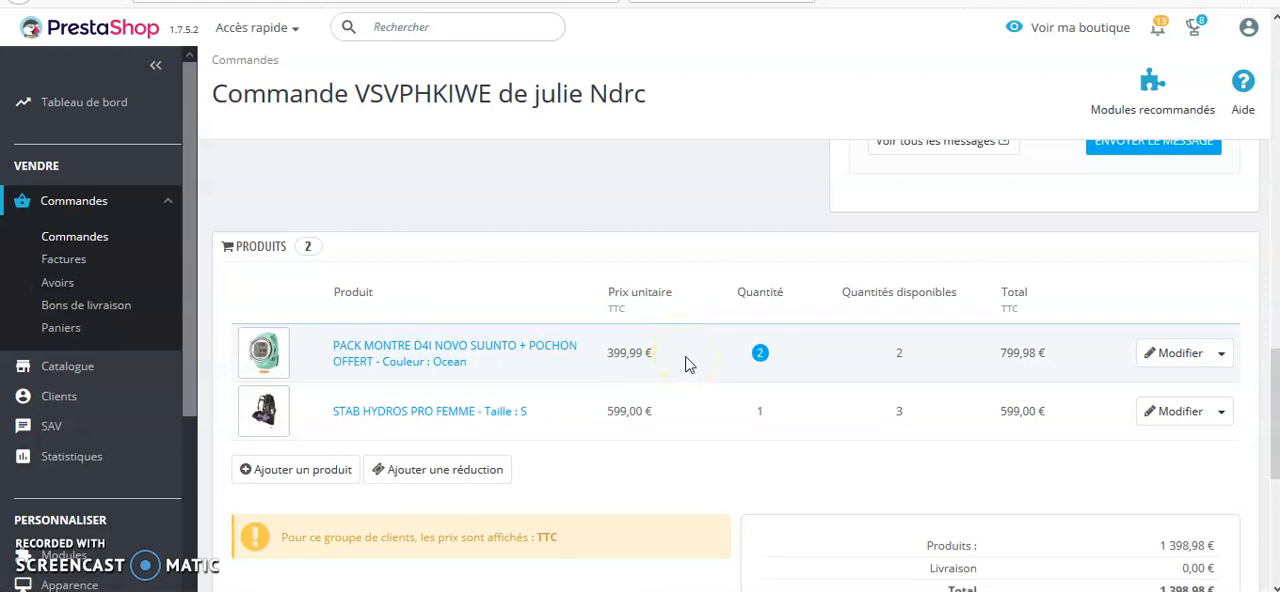
Set the quantity of PACK MONTRE D4I NOVO SUUNTO + POCHON OFFERT to 1 in the order and confirm the update
left_click(1178, 356)
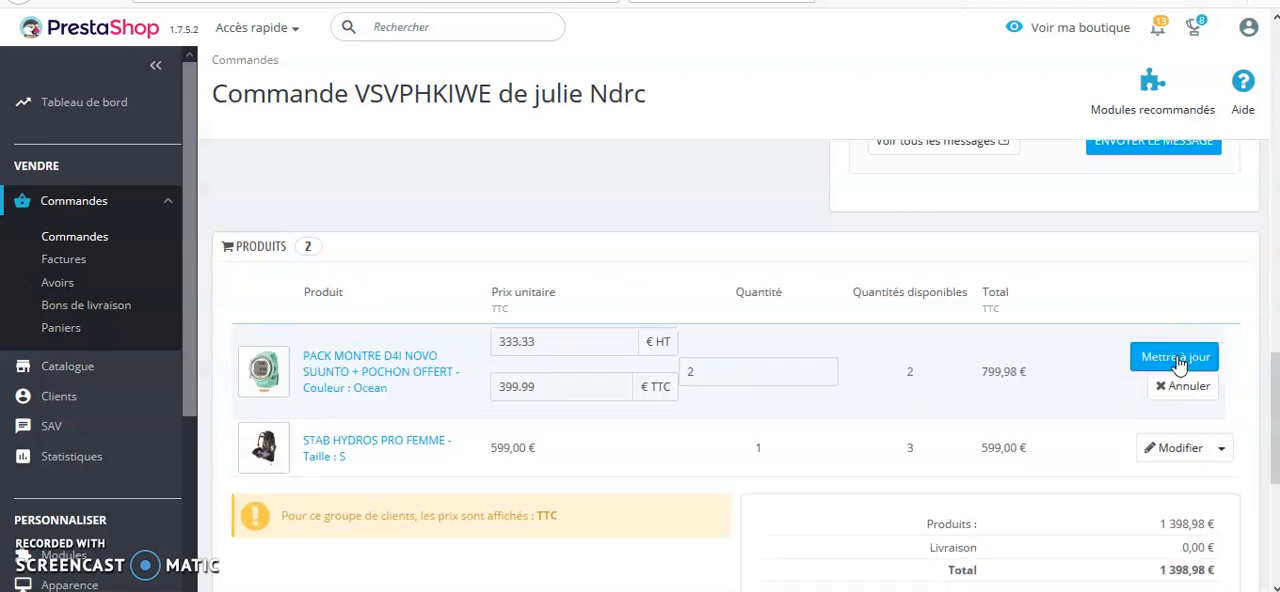
left_click(696, 371)
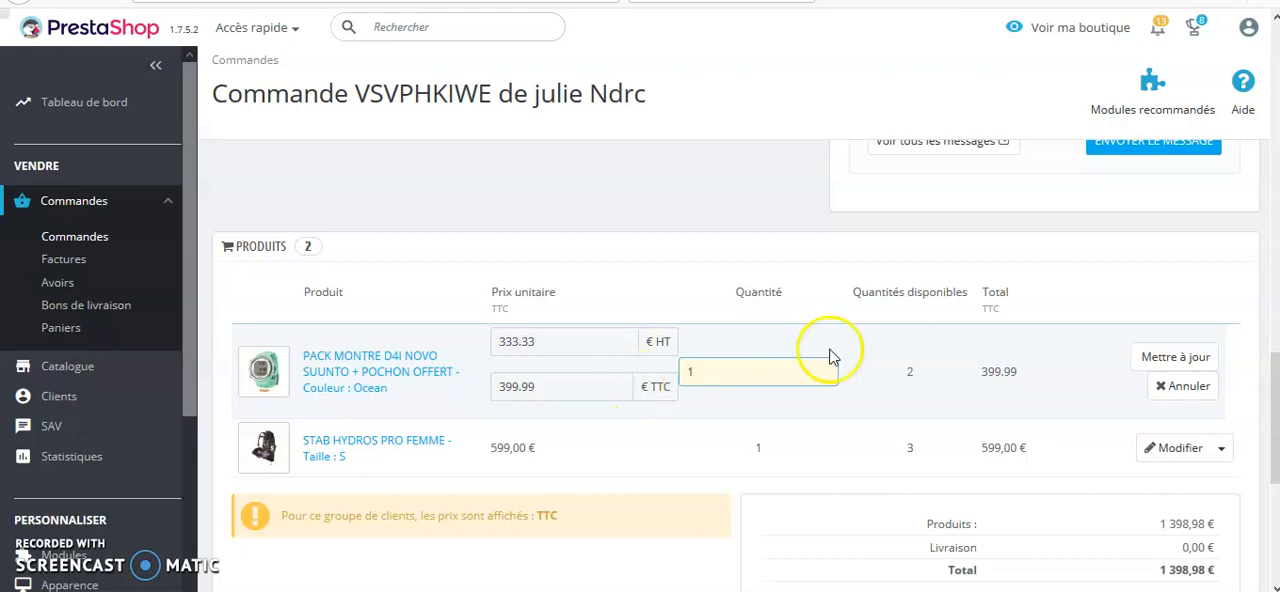
left_click(1176, 360)
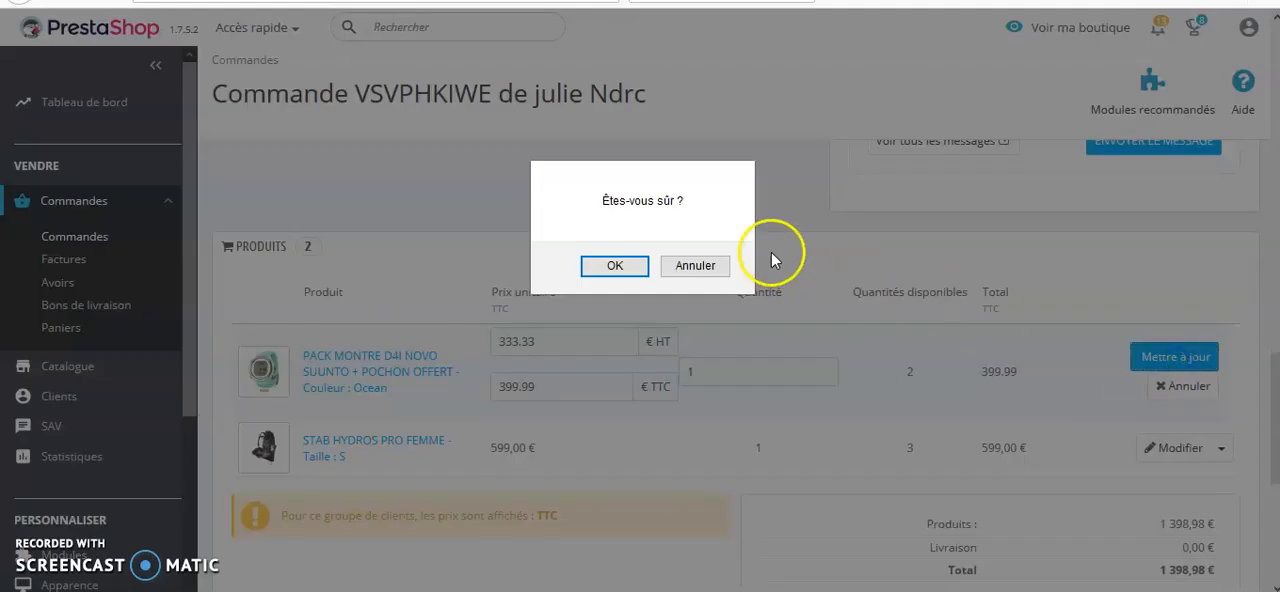
left_click(632, 268)
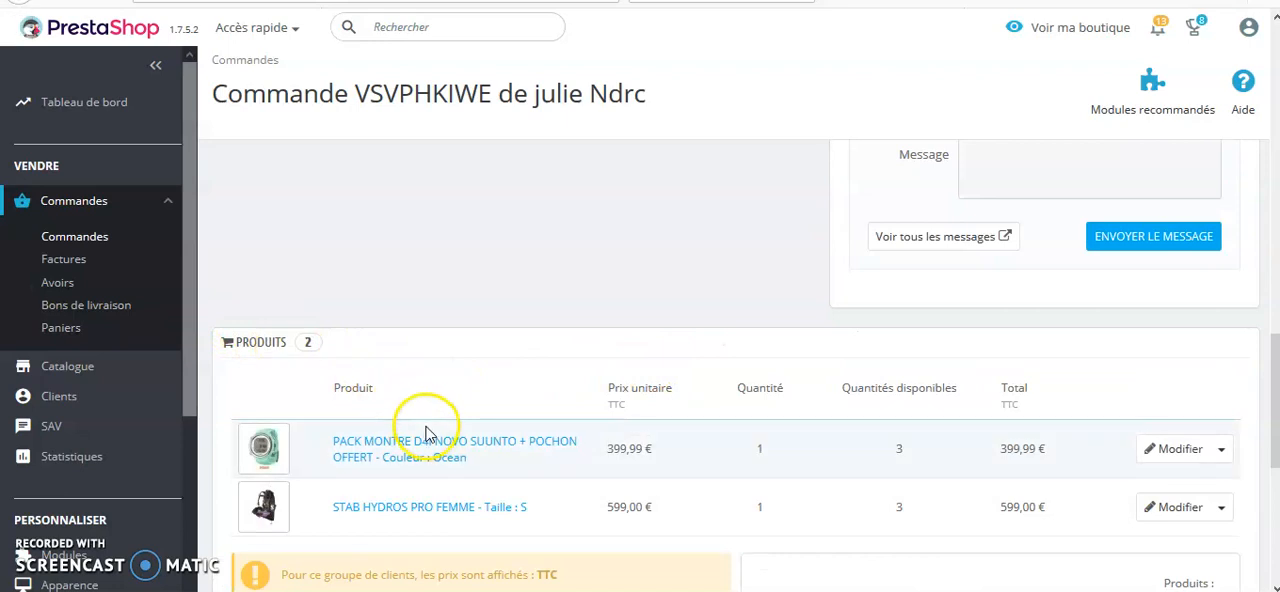
Reopen the 12/03/2020 order from the orders list and update its status to "Paiement accepté"
left_click(100, 240)
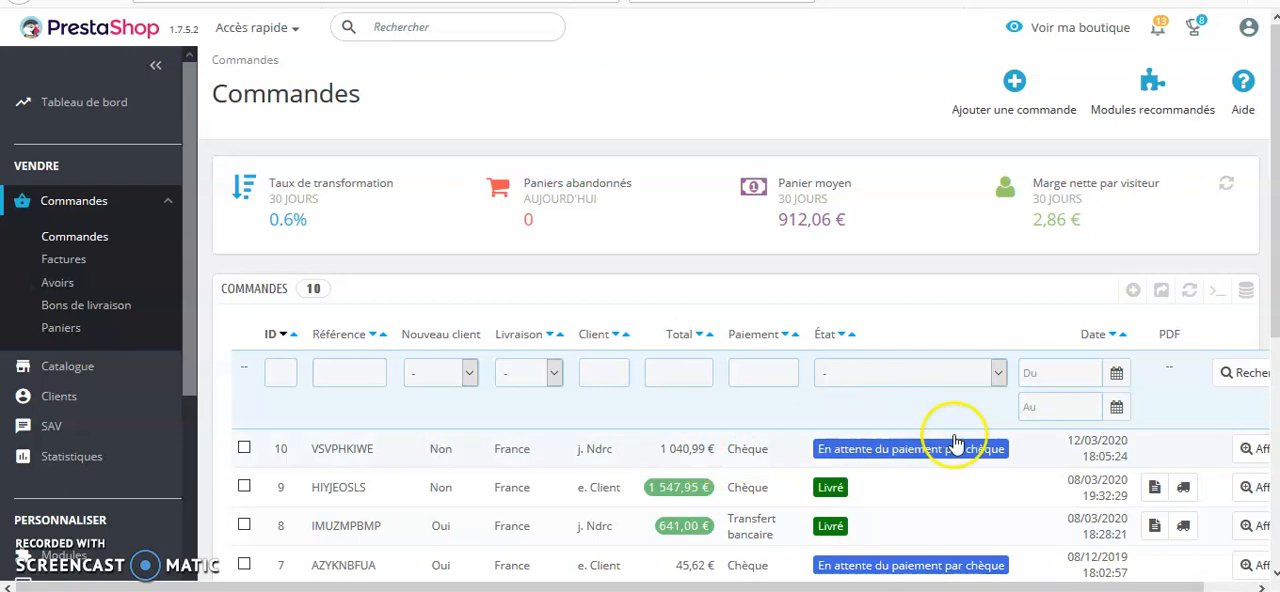
left_click(1249, 452)
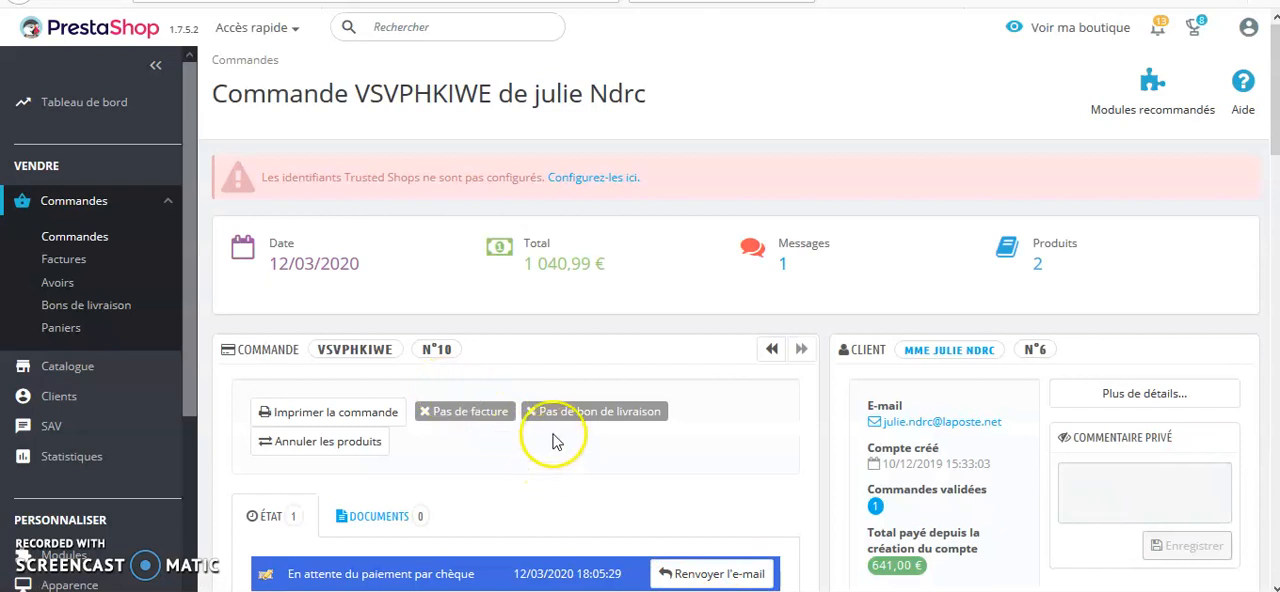
scroll(489, 453, "down", 3)
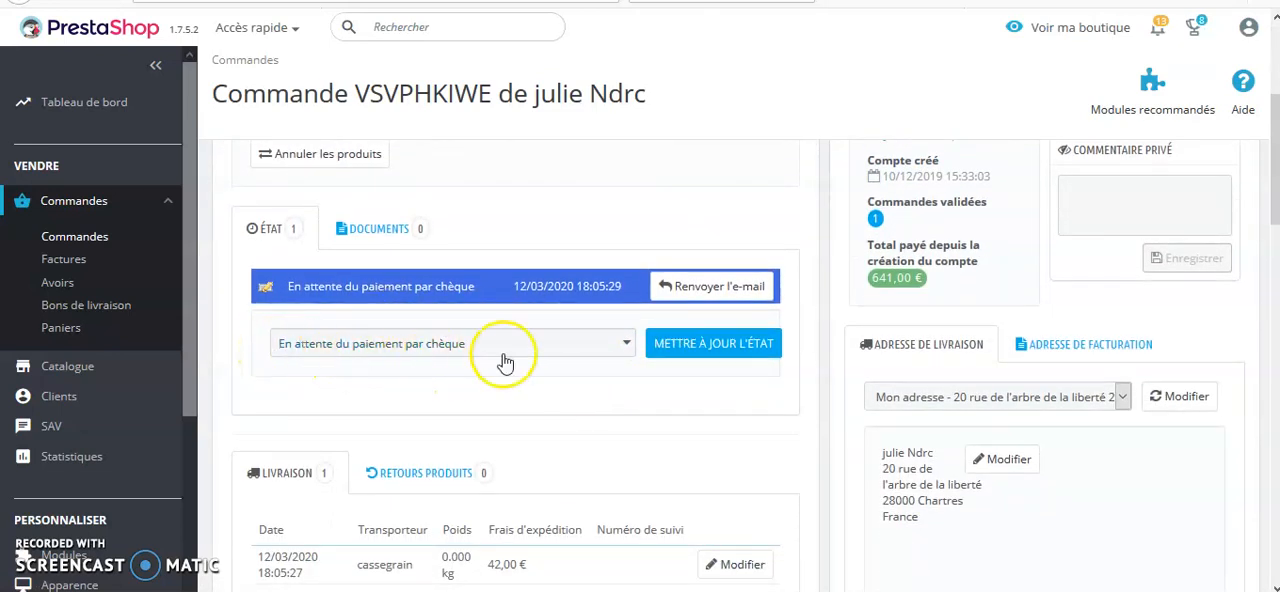
left_click(629, 348)
scroll(514, 432, "down", 2)
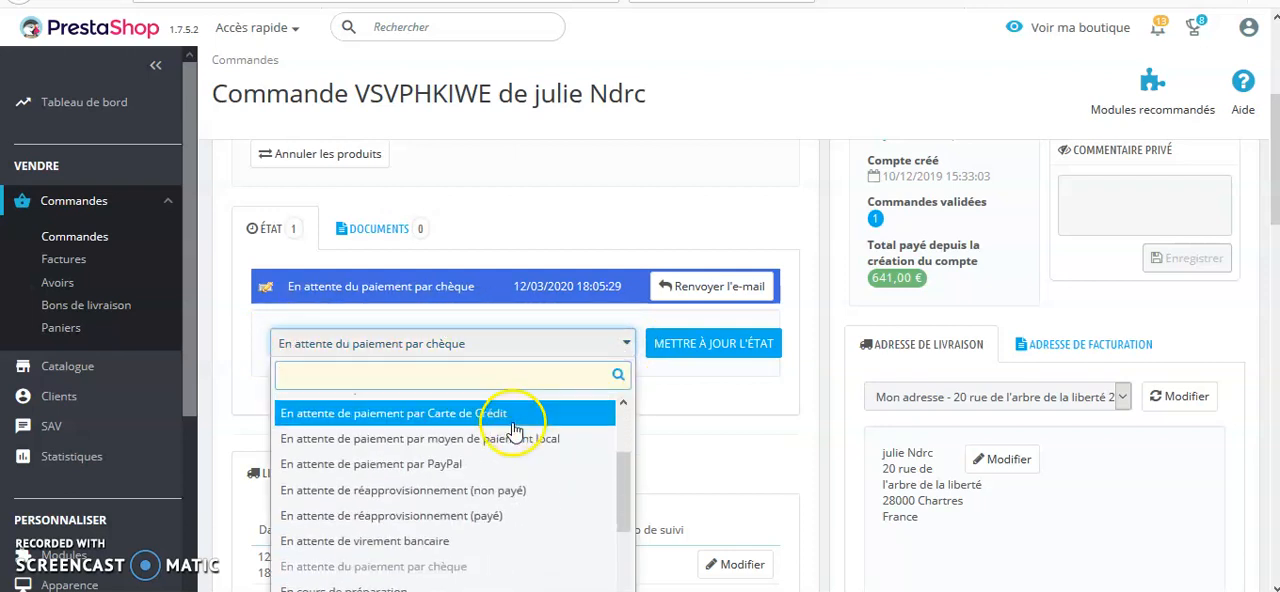
scroll(510, 435, "down", 4)
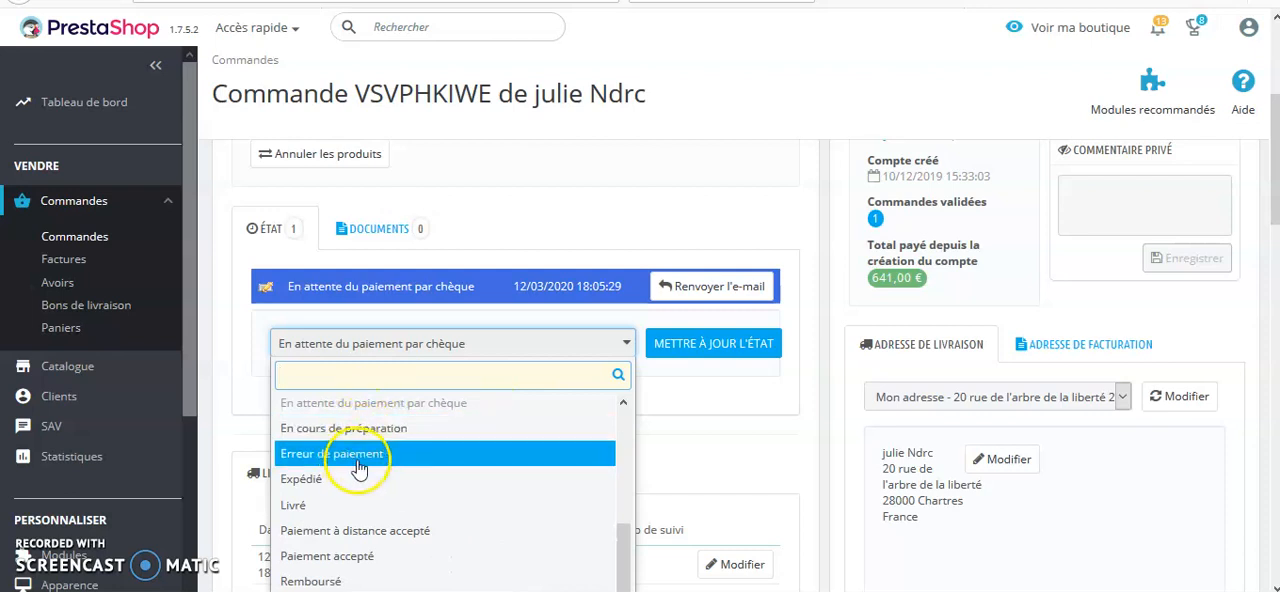
left_click(358, 556)
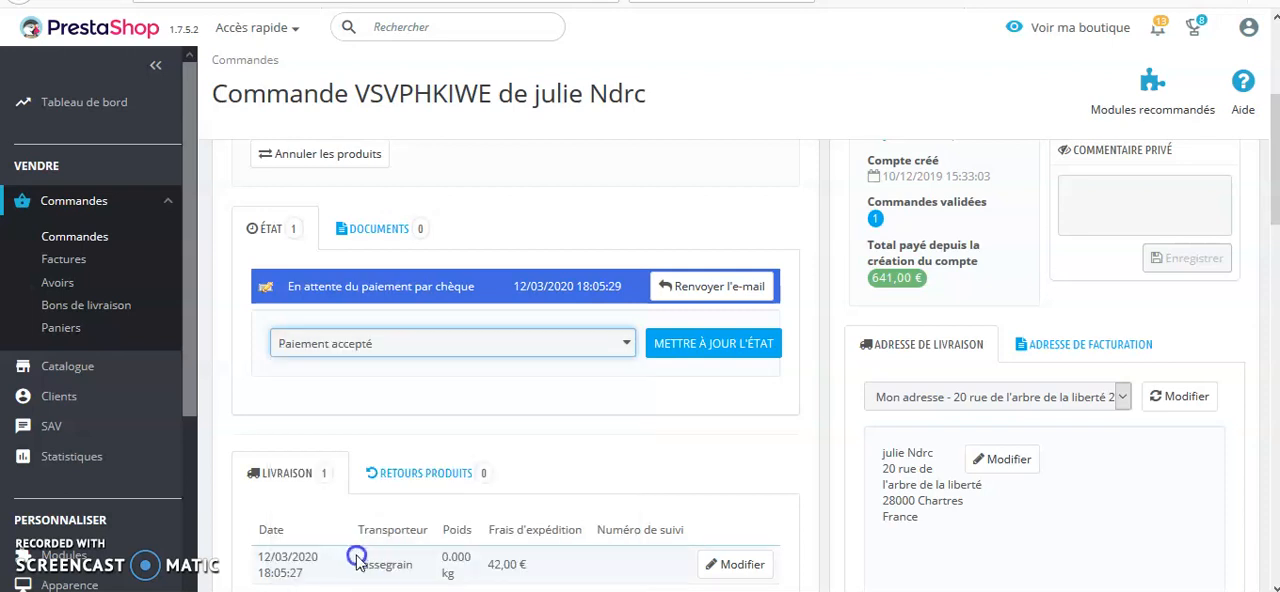
left_click(713, 349)
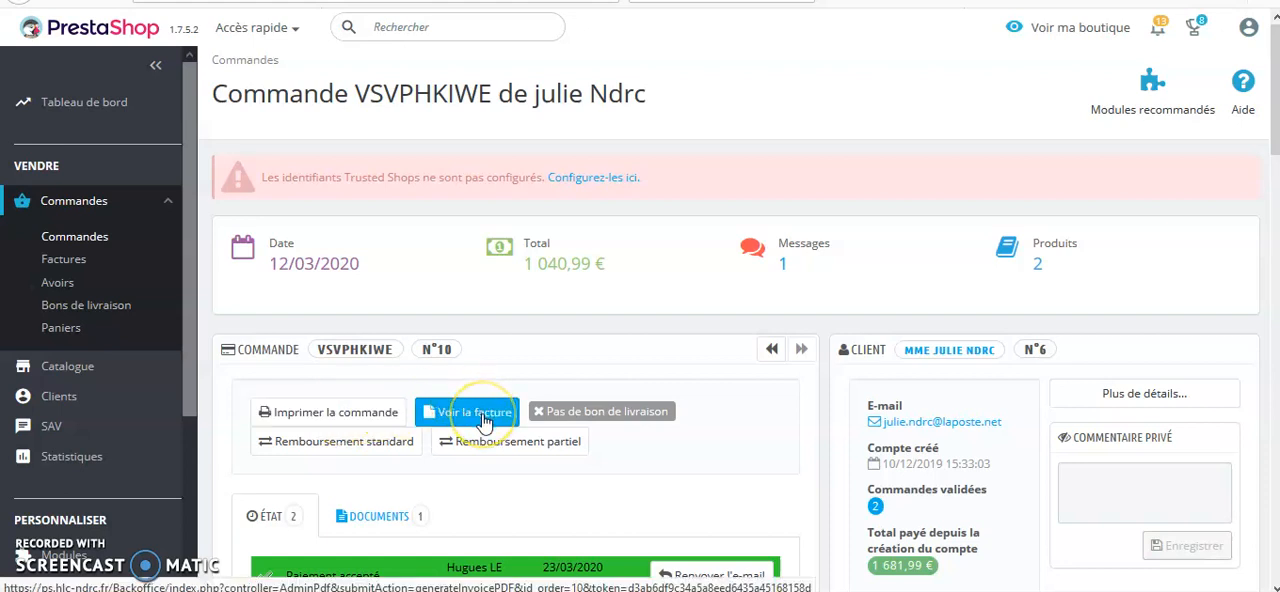
Update the status of the paid order to "Expédié"
scroll(486, 432, "down", 2)
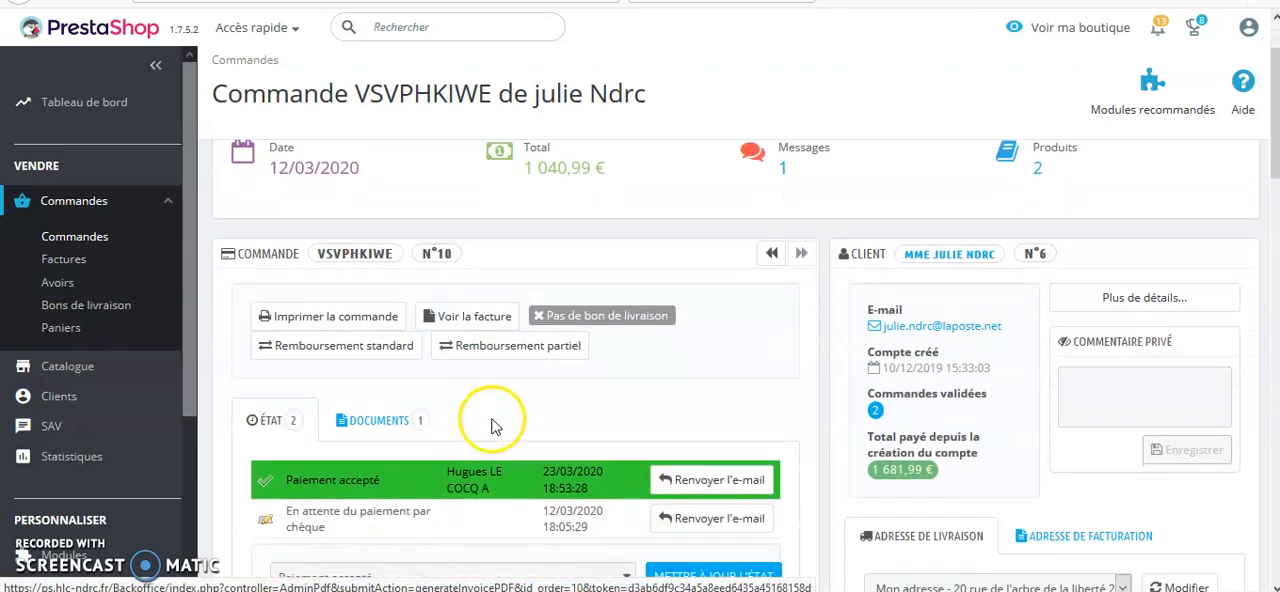
scroll(477, 388, "down", 4)
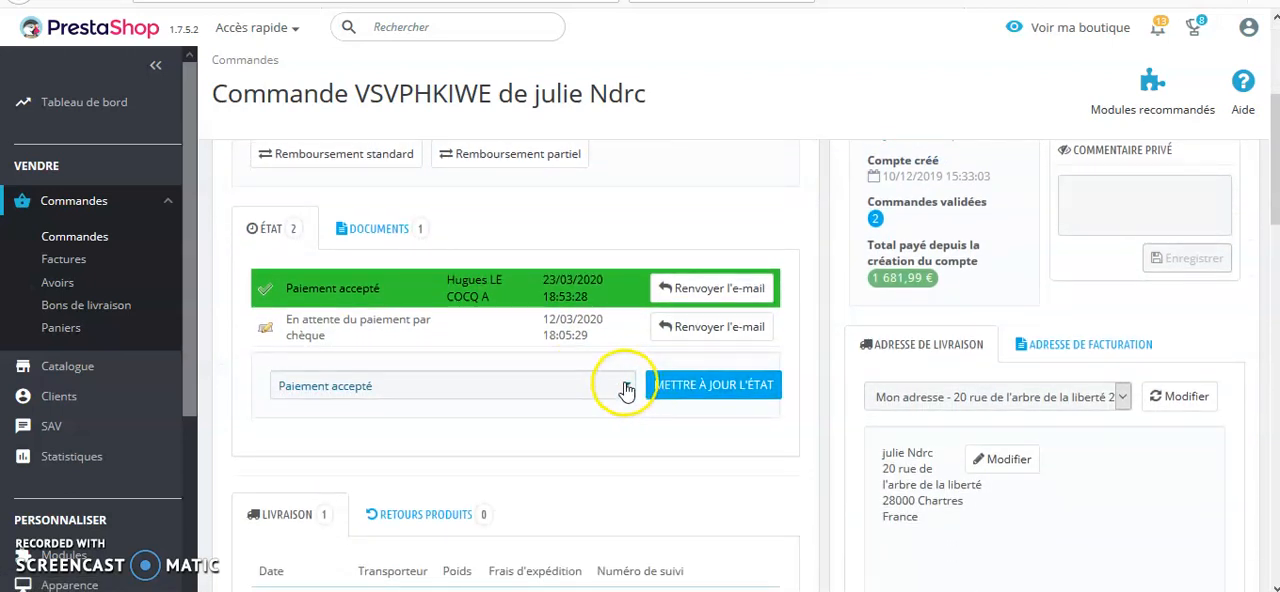
left_click(628, 386)
scroll(441, 503, "down", 2)
scroll(441, 503, "down", 3)
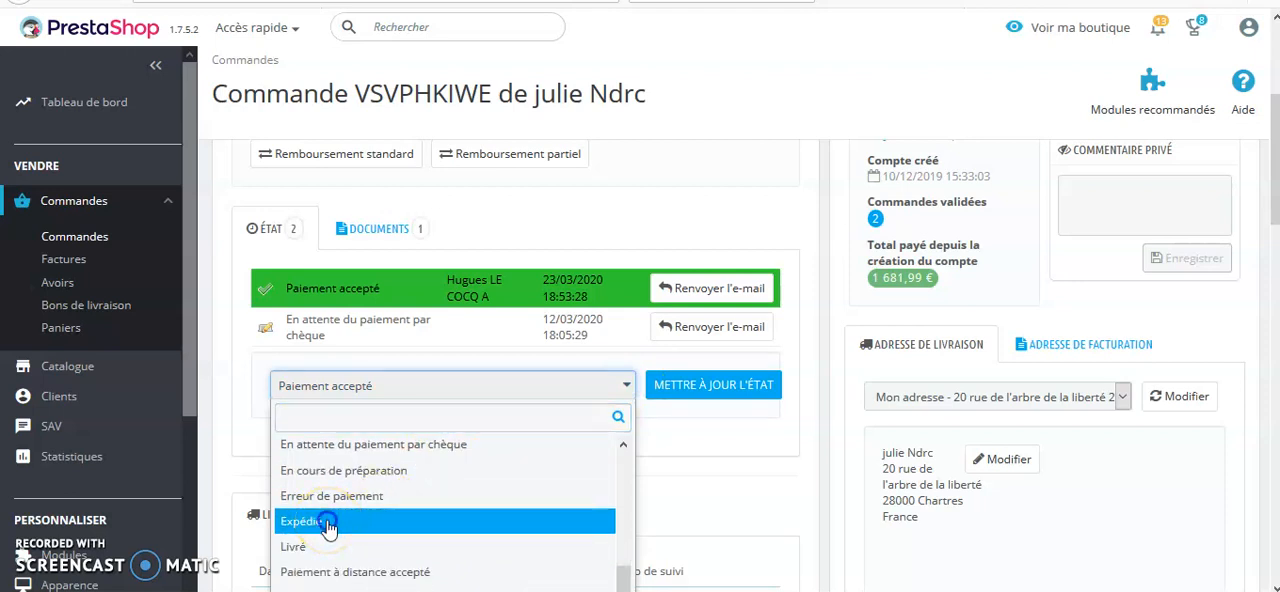
left_click(328, 524)
left_click(692, 397)
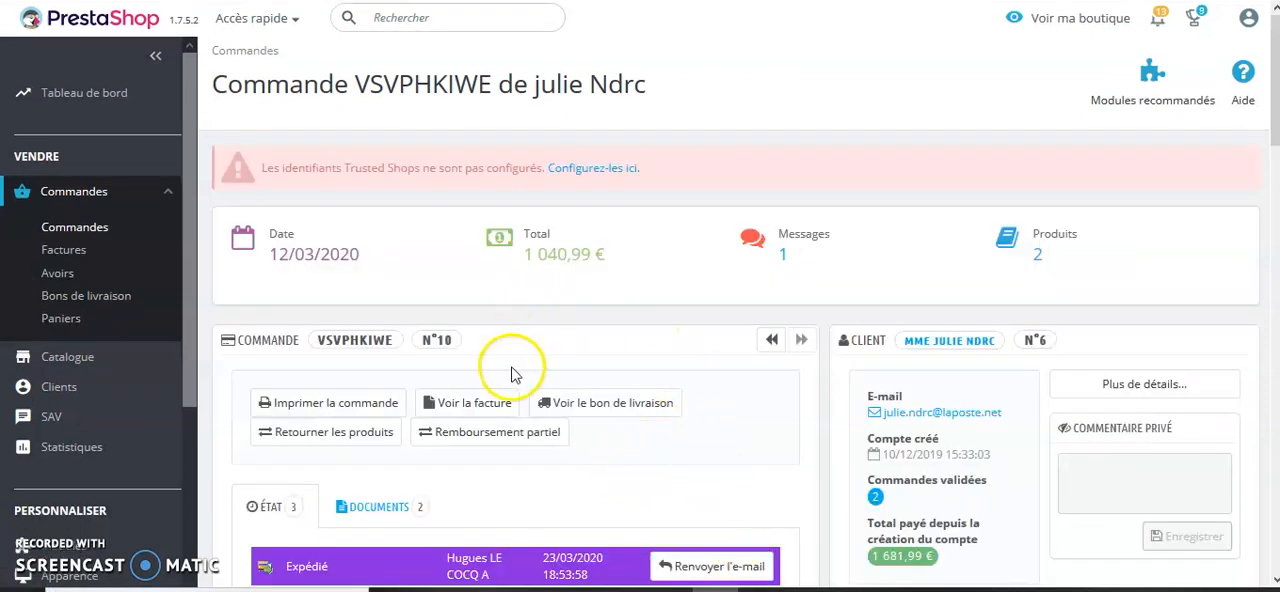
Check the shipped order's status history and delivery slip option, and update its status to "Livré"
scroll(520, 385, "down", 2)
scroll(450, 475, "down", 1)
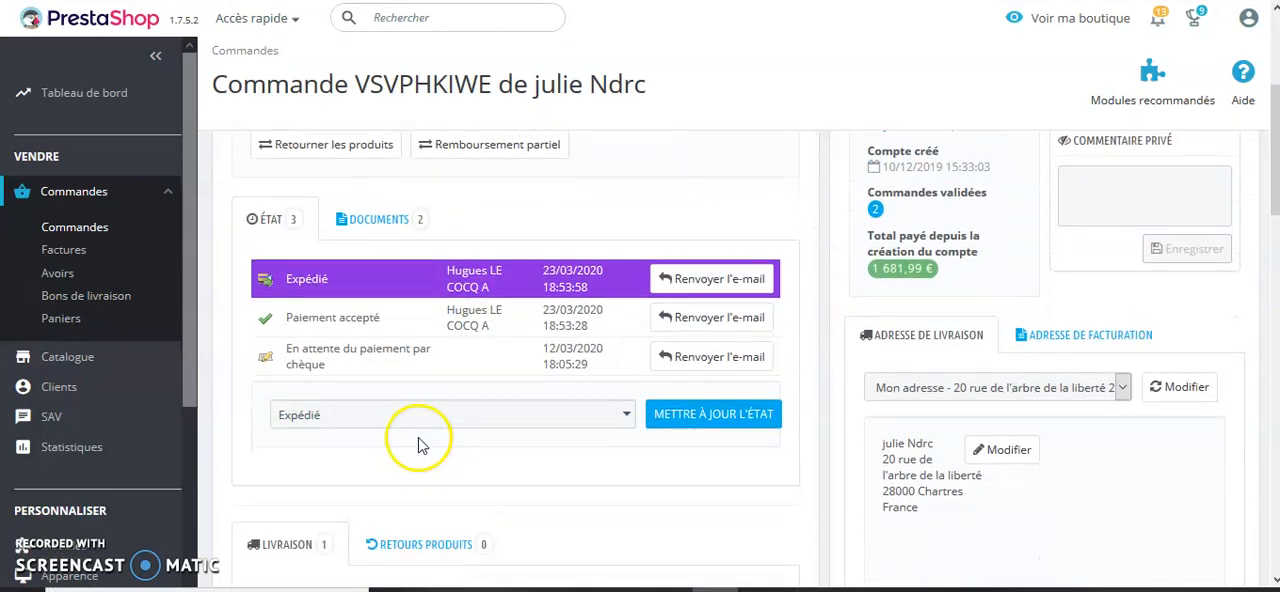
scroll(595, 260, "up", 2)
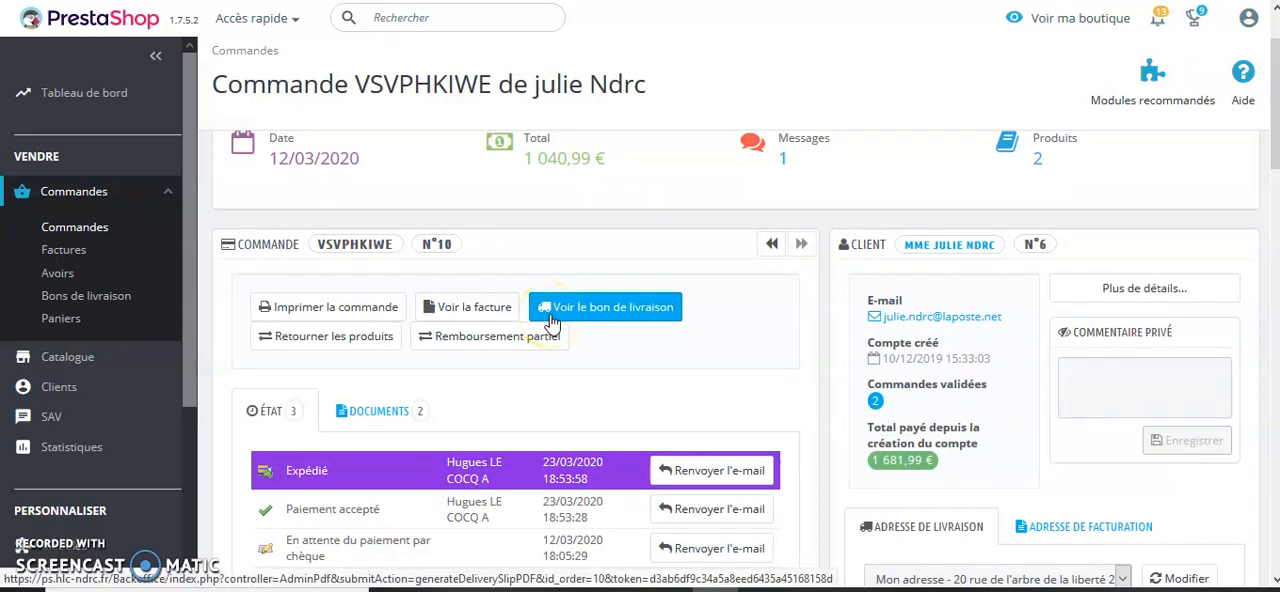
scroll(560, 370, "down", 2)
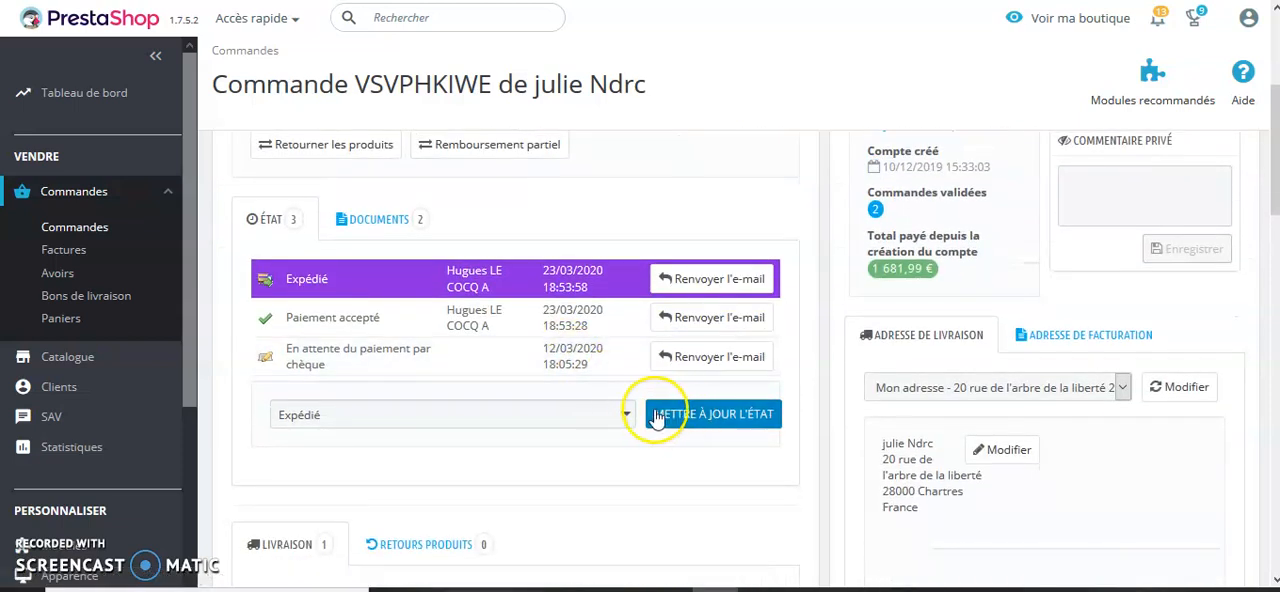
left_click(629, 420)
scroll(560, 400, "down", 2)
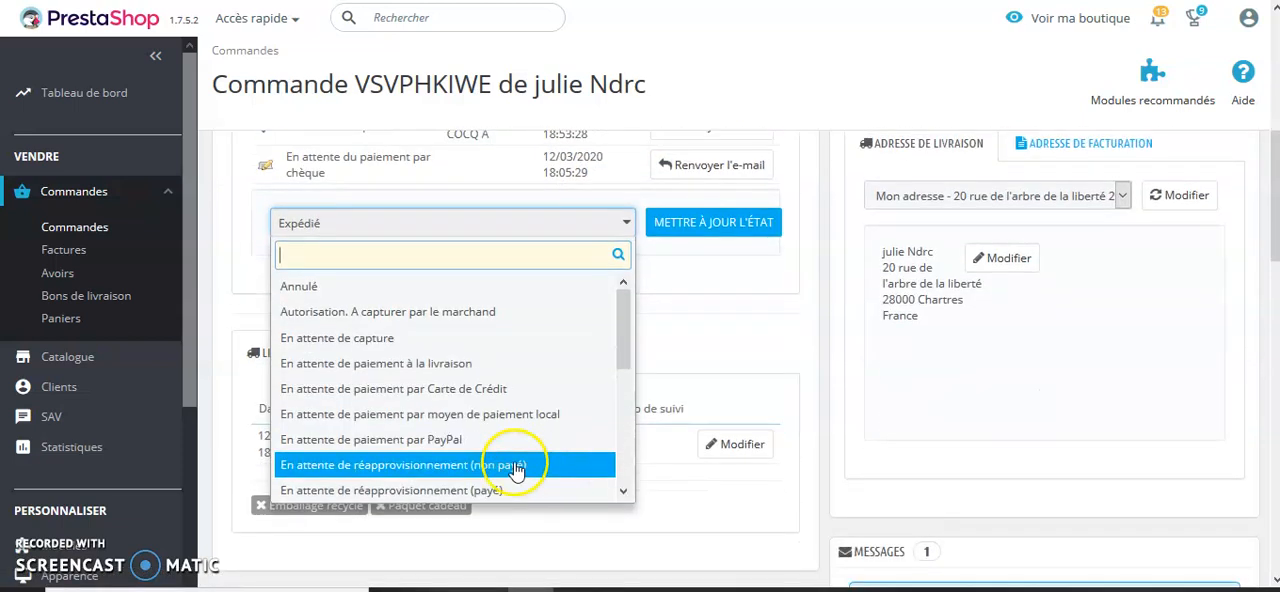
scroll(340, 467, "down", 2)
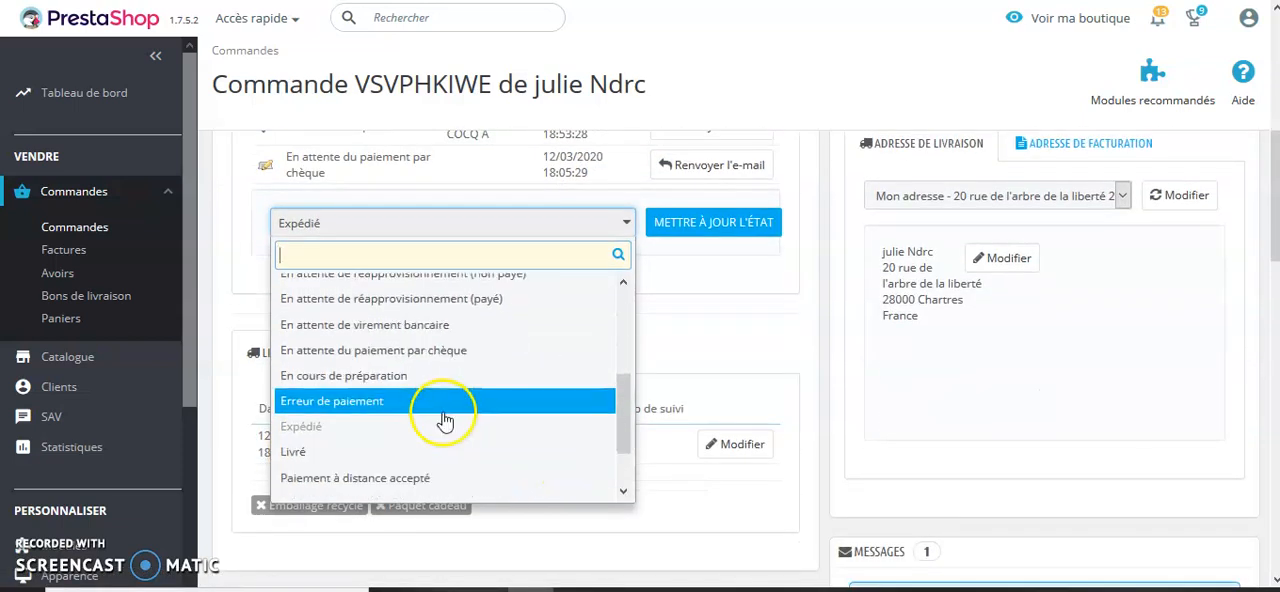
left_click(318, 455)
left_click(706, 229)
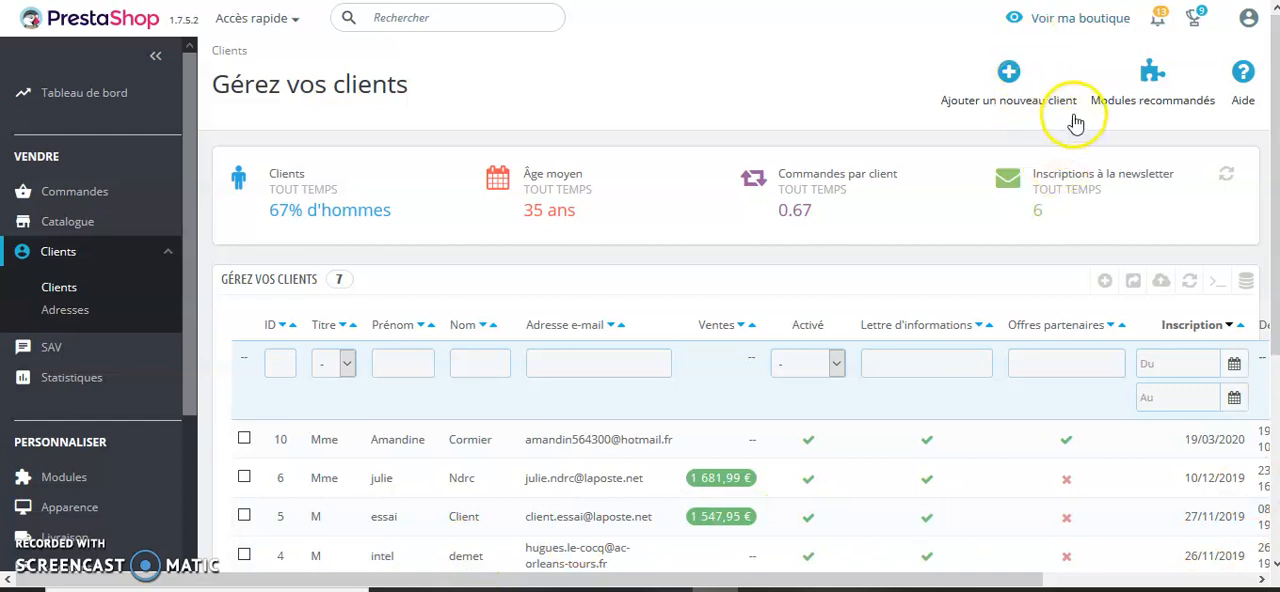
Start a new order from the orders list, search for the existing customer by name and choose customer #4
left_click(80, 200)
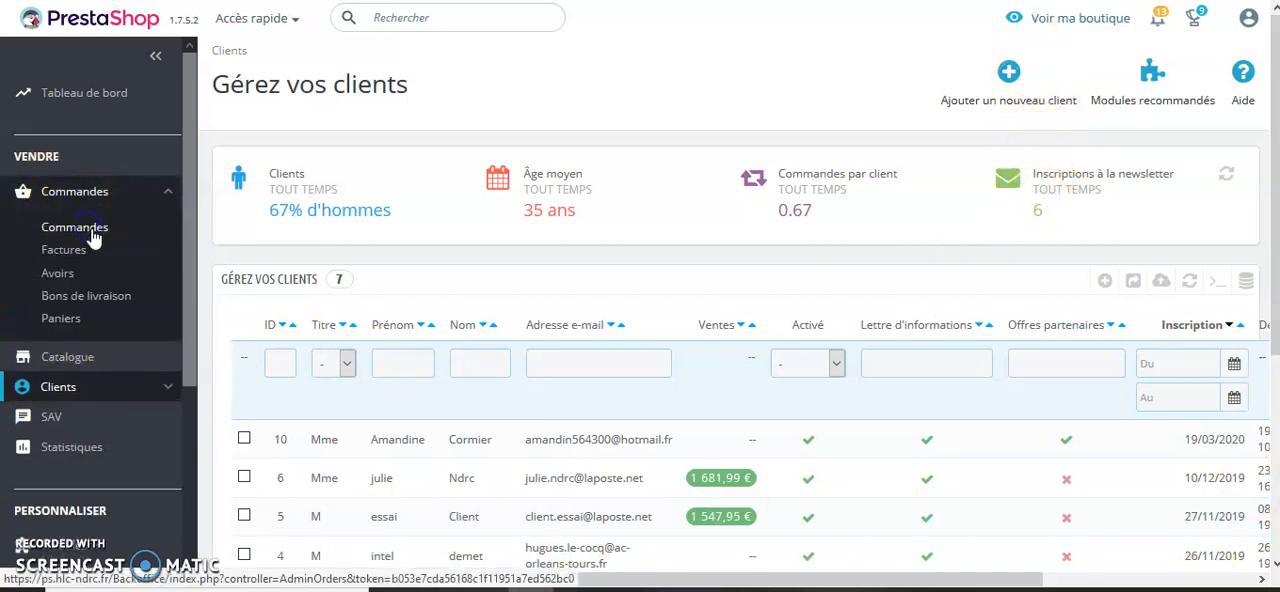
left_click(91, 232)
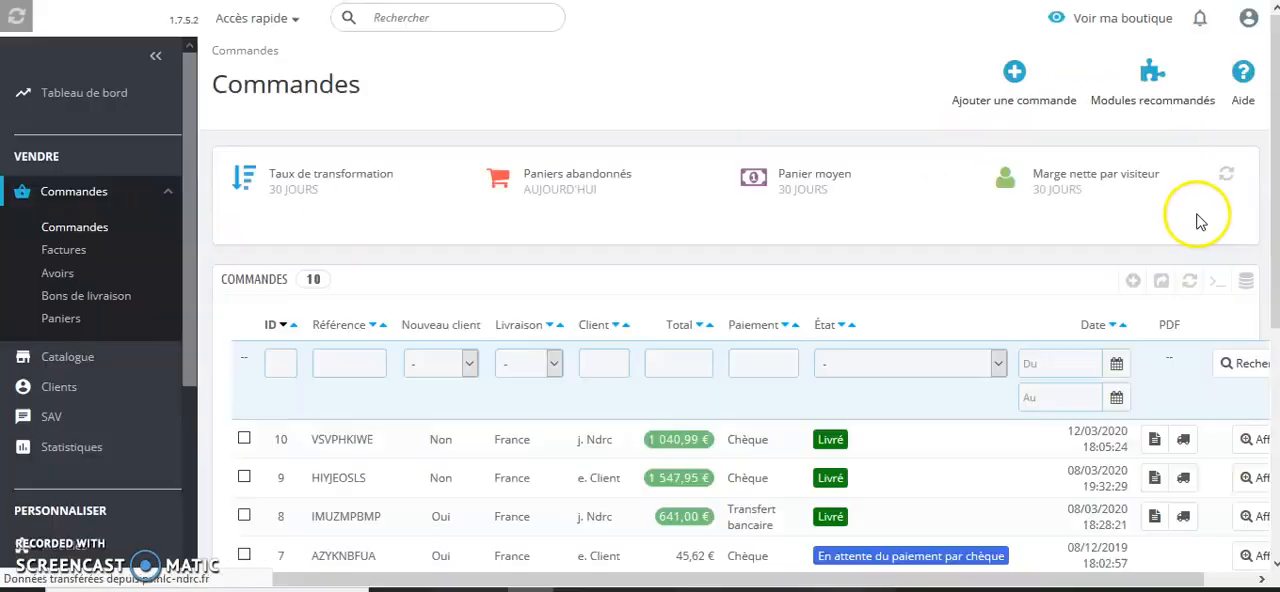
left_click(1016, 75)
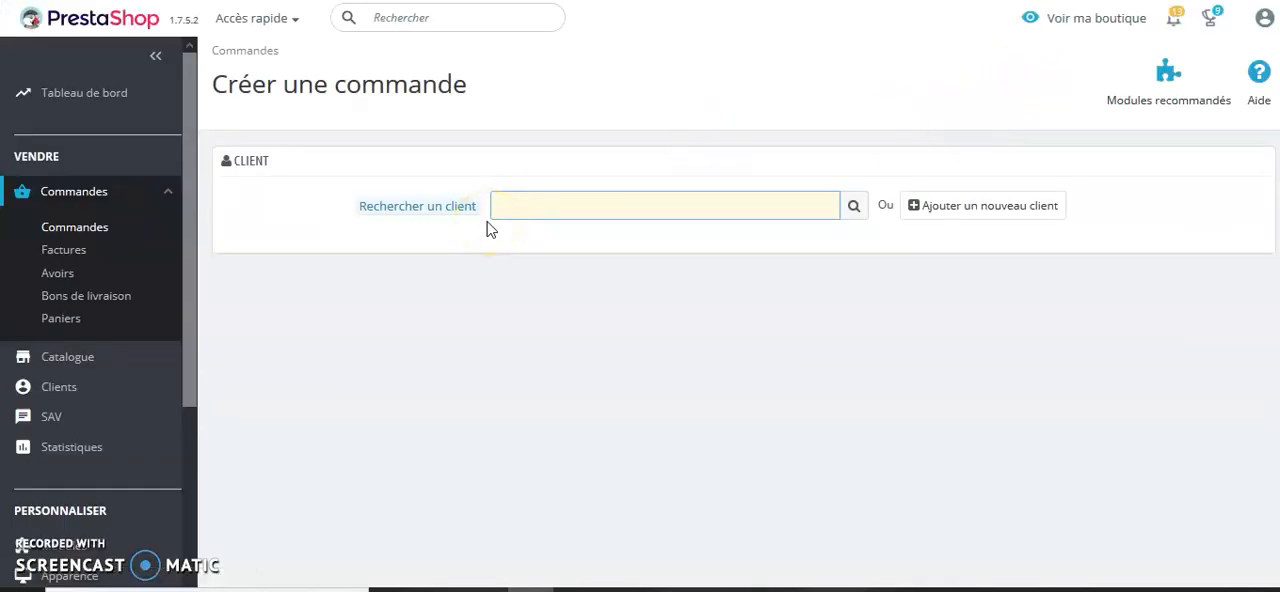
type("intel dem")
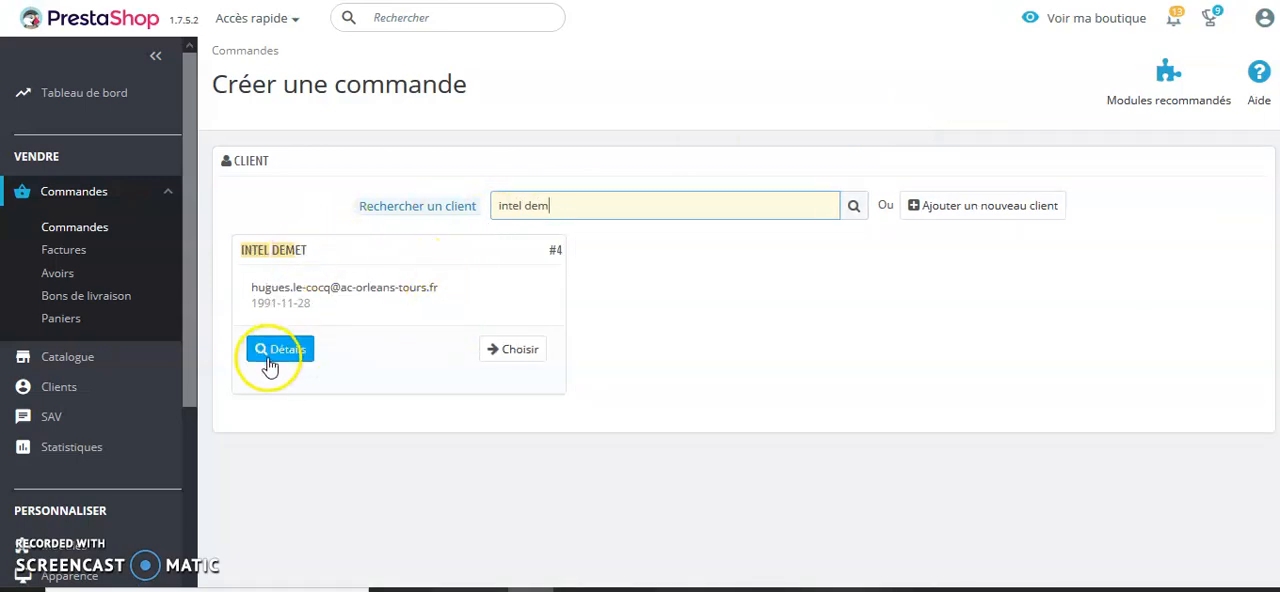
left_click(503, 352)
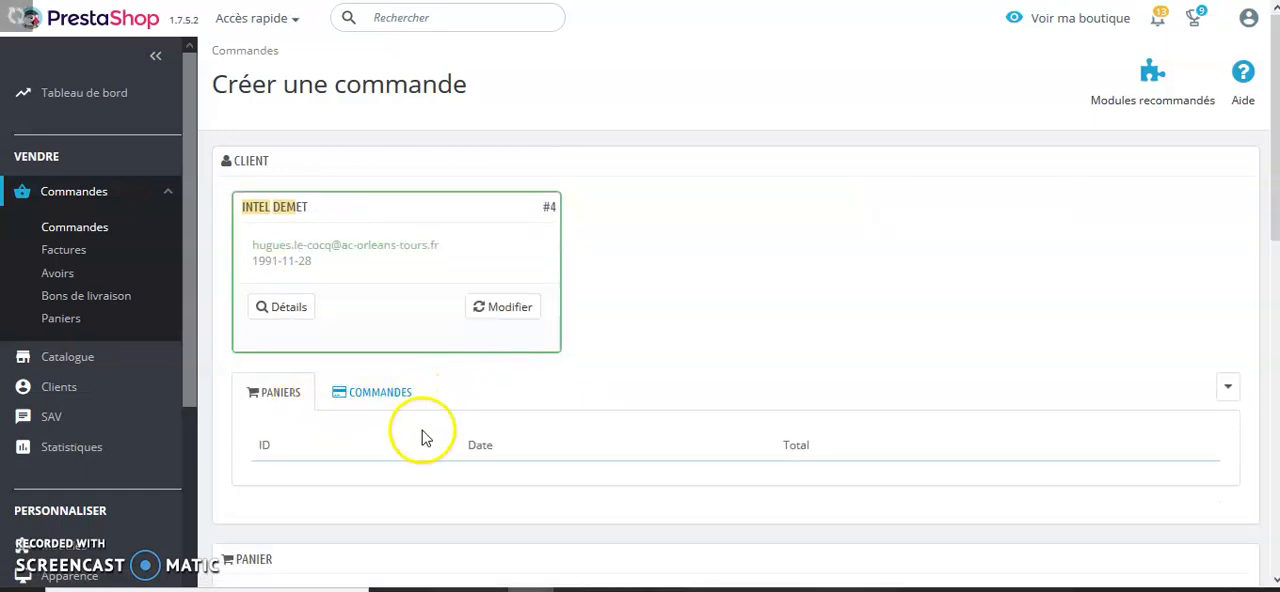
Search the products for "detend" and add one DETENDEUR LEGEND LX SUPREME ACD in the Etrier variant to the cart
scroll(450, 415, "down", 1)
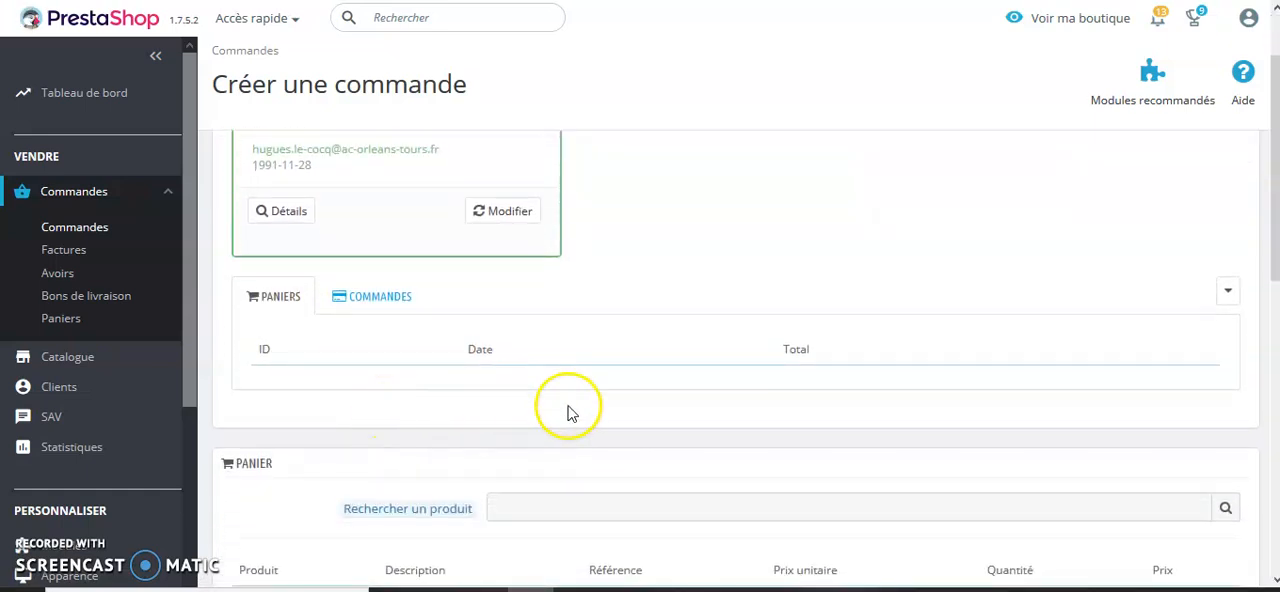
left_click(530, 505)
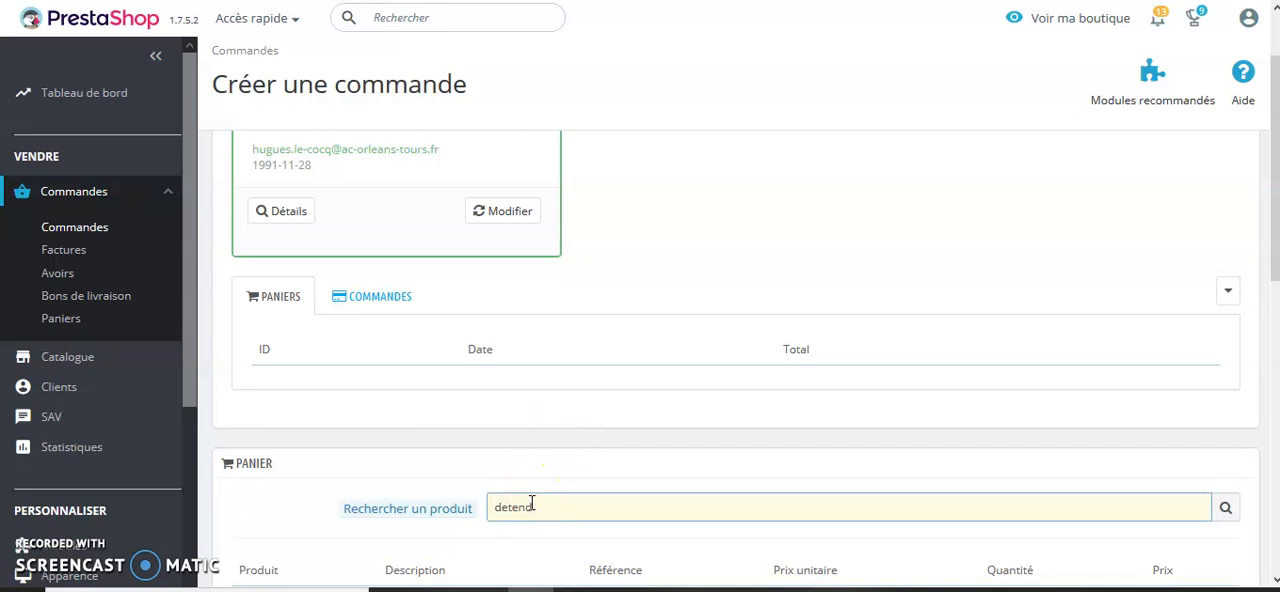
scroll(603, 515, "down", 1)
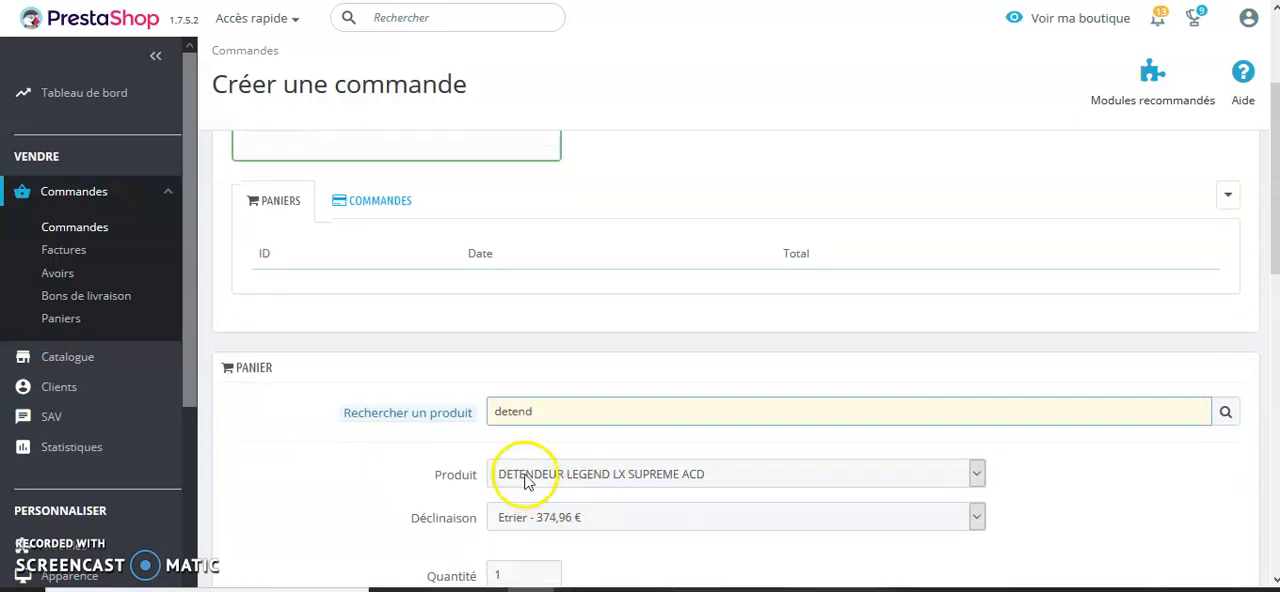
left_click(975, 476)
left_click(975, 476)
scroll(829, 483, "down", 2)
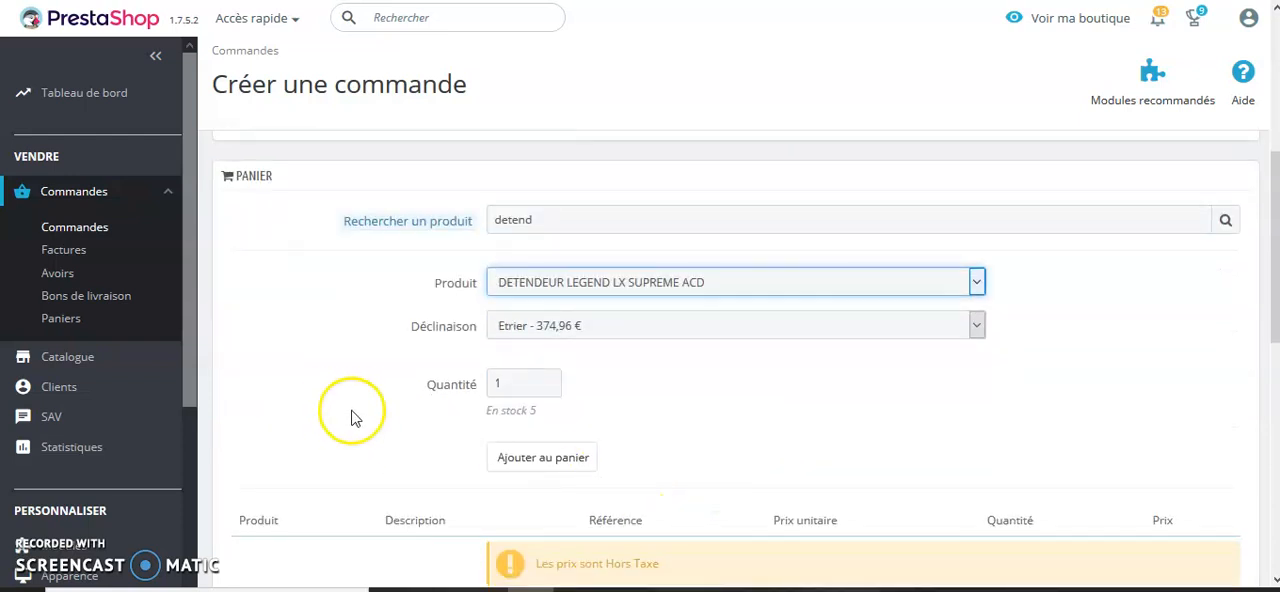
left_click(551, 458)
left_click(555, 460)
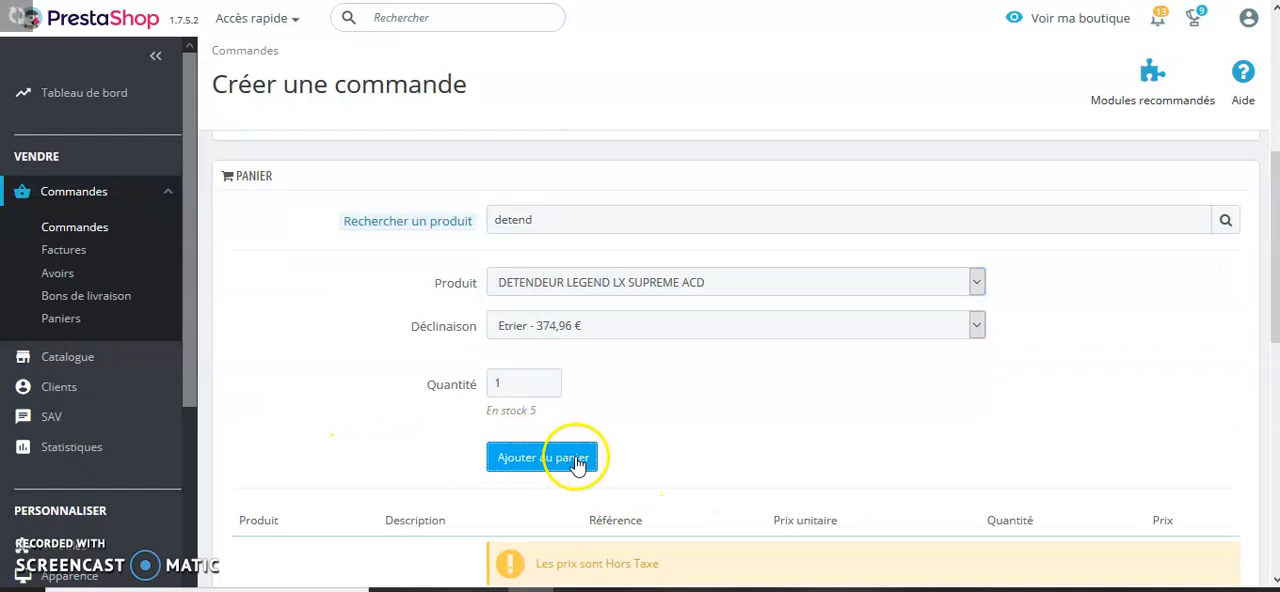
Examine the new order's cart line, currency, voucher, address, delivery and summary sections
scroll(640, 466, "down", 2)
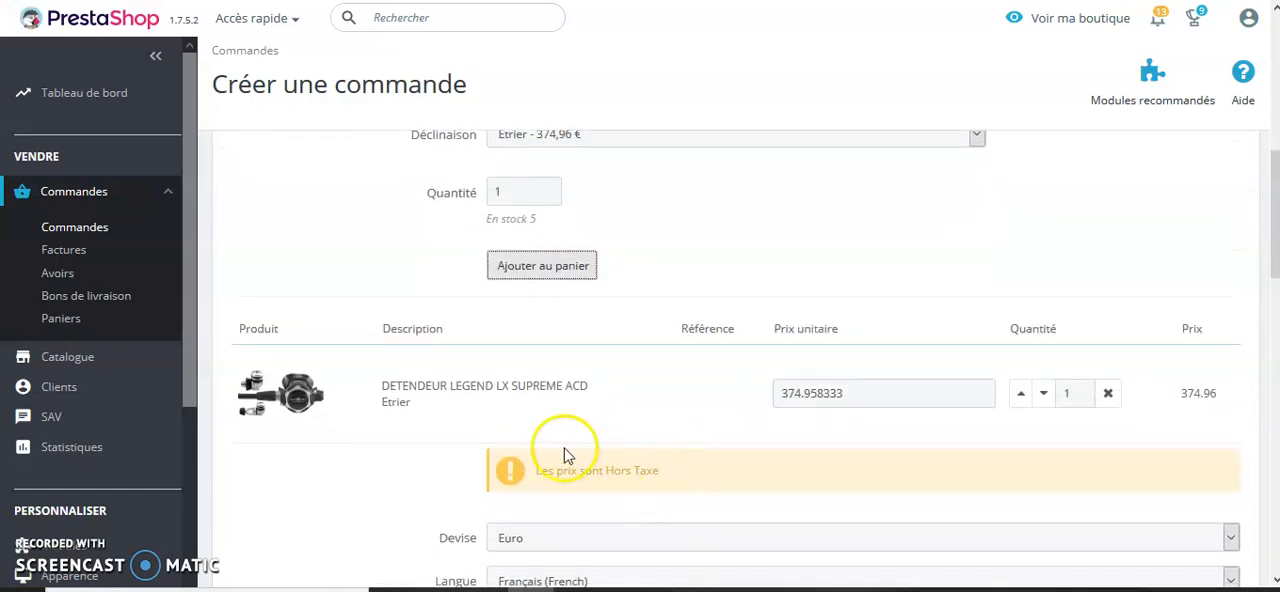
scroll(668, 258, "up", 2)
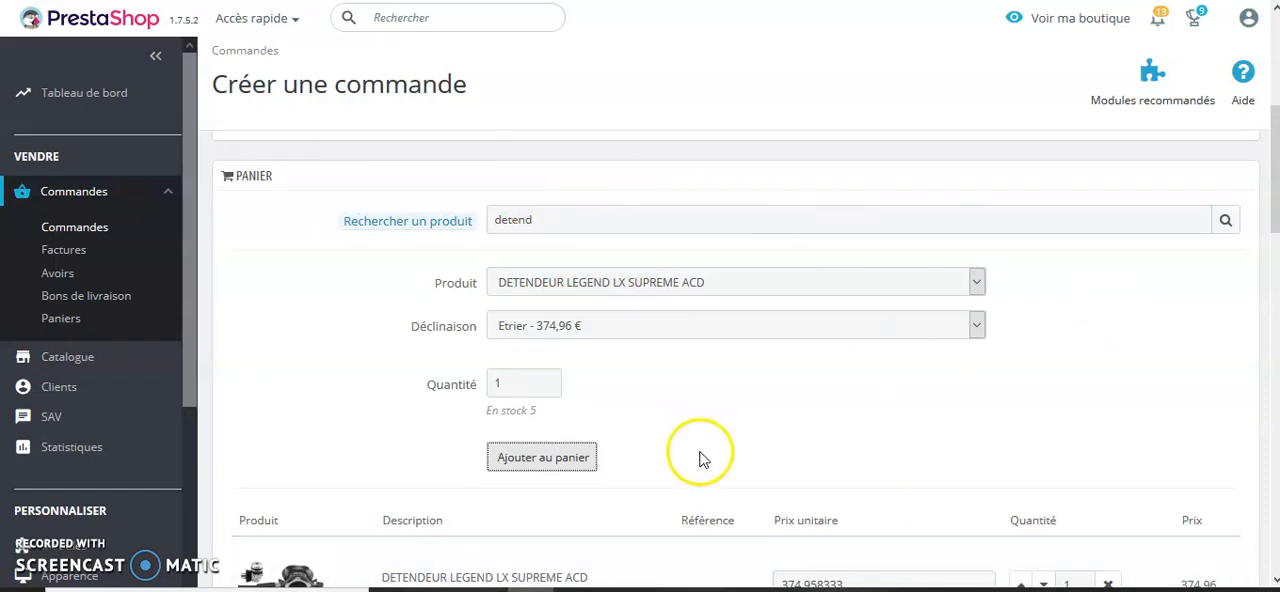
scroll(700, 449, "down", 2)
scroll(624, 463, "down", 3)
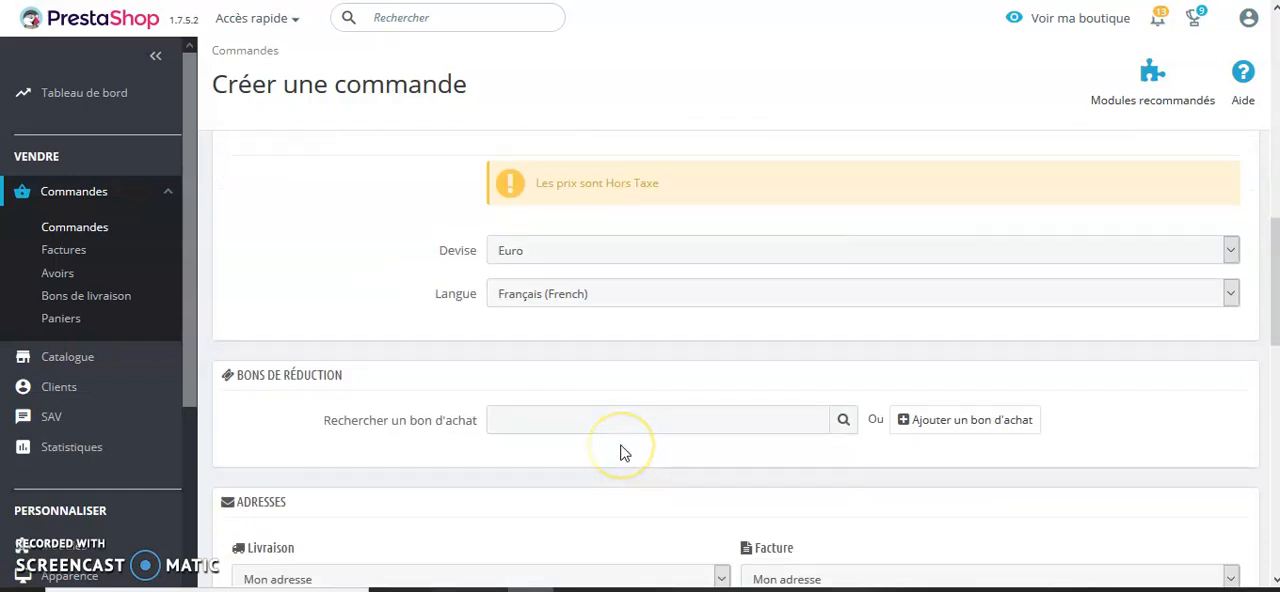
scroll(723, 449, "down", 2)
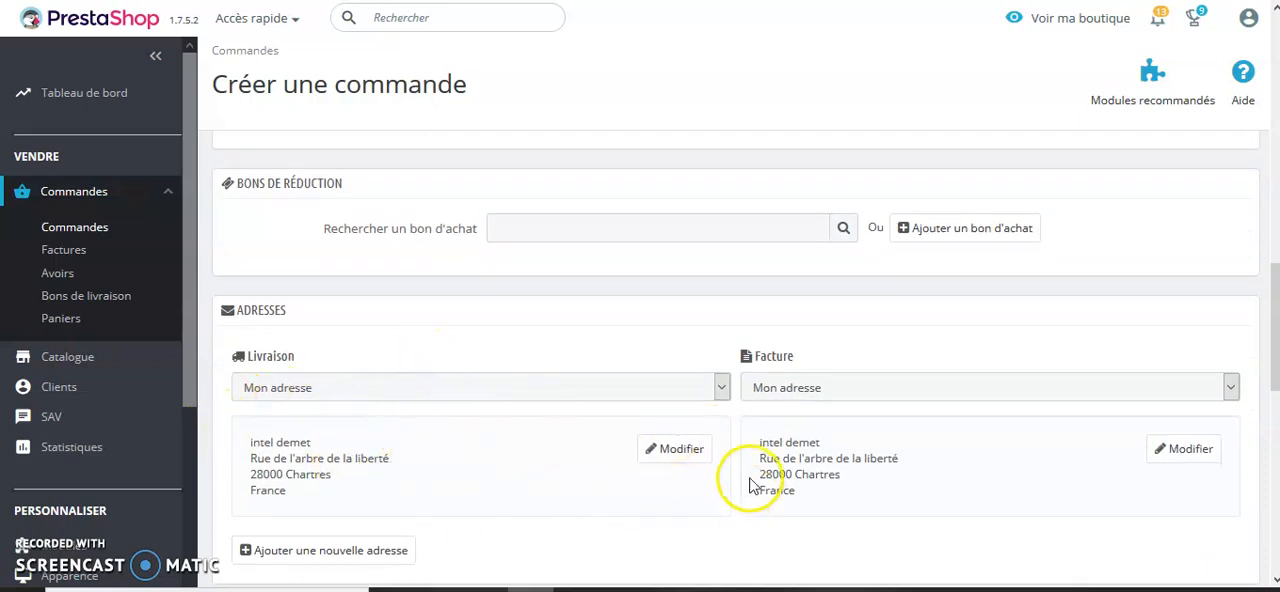
scroll(757, 470, "down", 2)
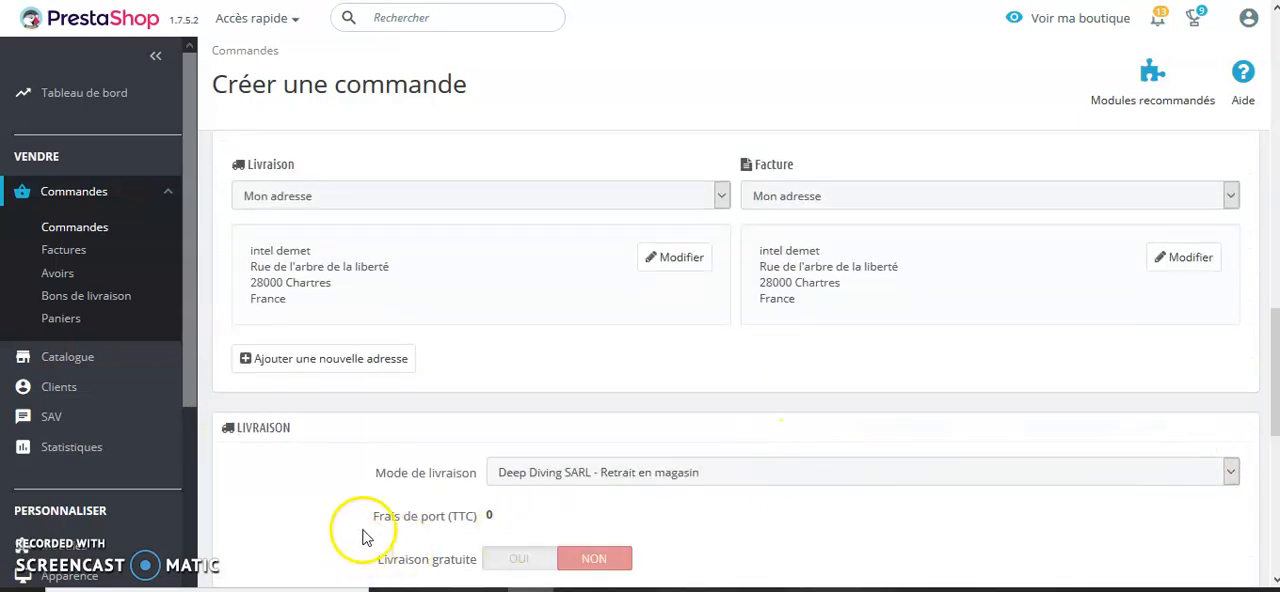
scroll(800, 540, "down", 2)
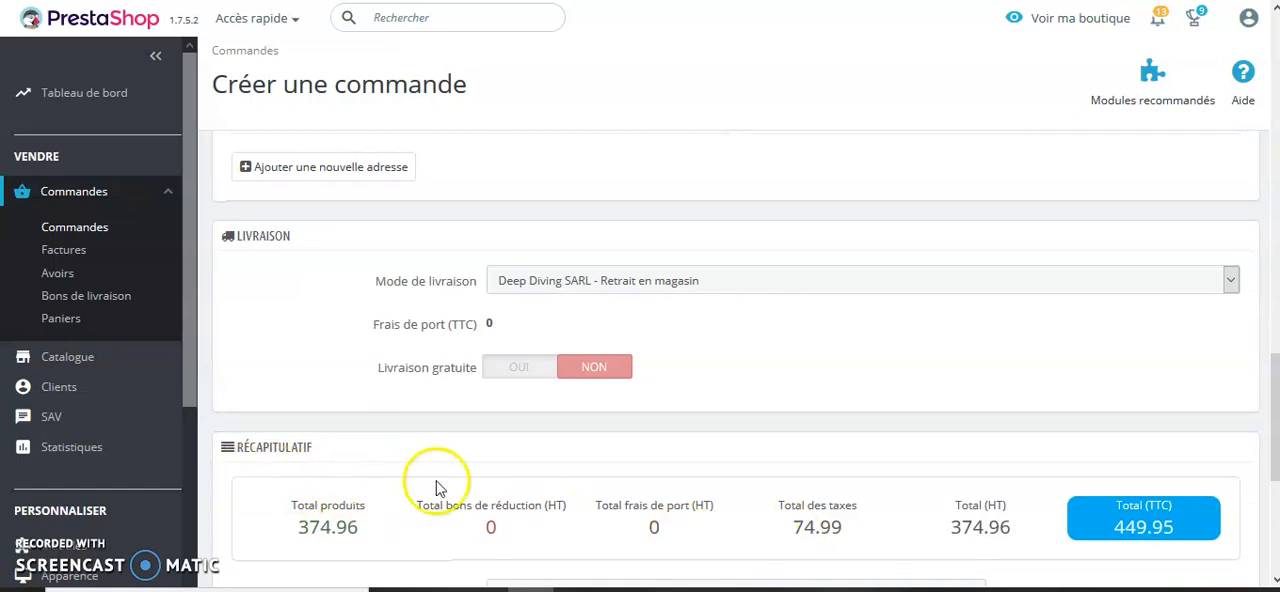